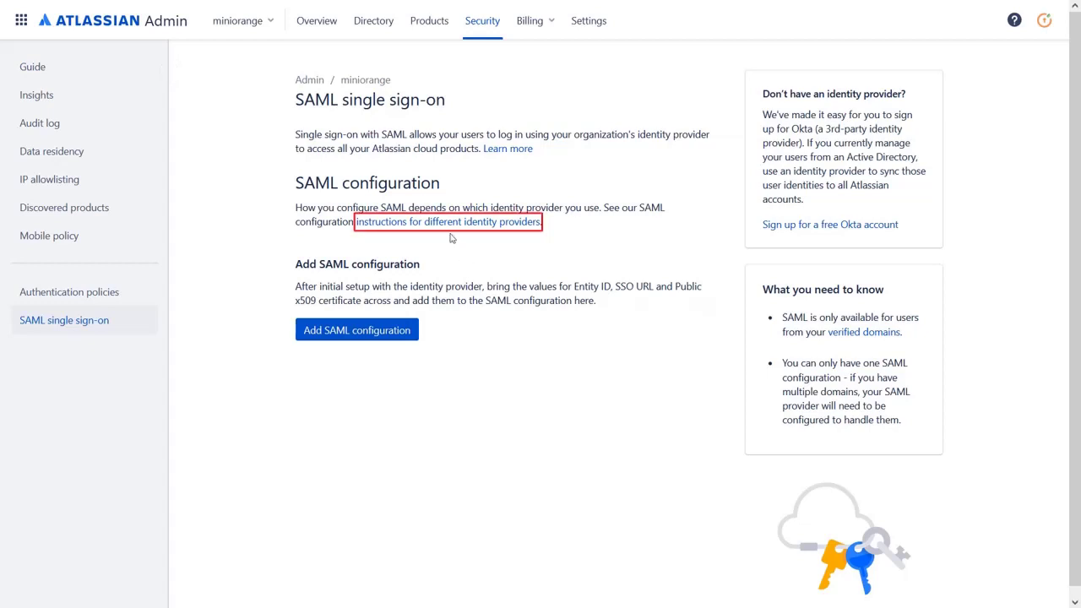
Review the SAML setup instructions for identity providers, then start a new SAML configuration.
left_click(445, 223)
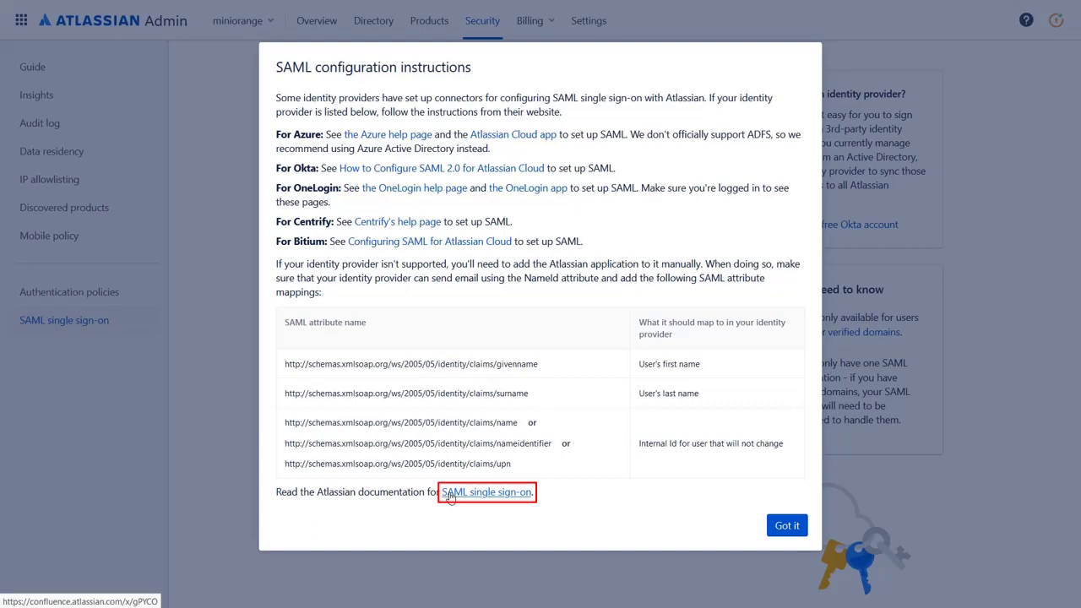
left_click(784, 527)
left_click(315, 337)
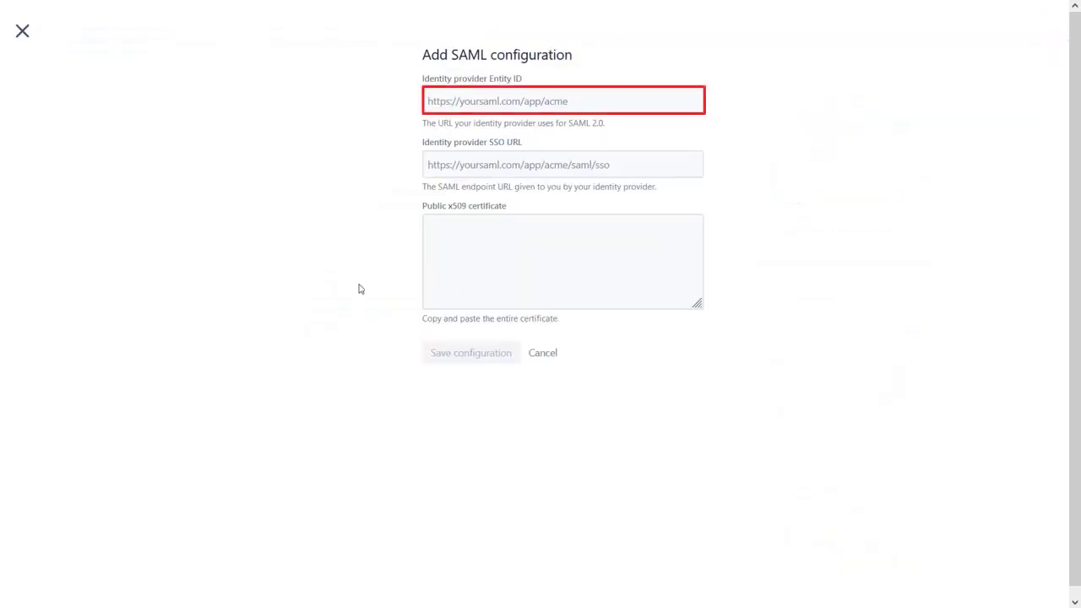
Step through the empty SSO URL and public x509 certificate fields of the SAML form.
left_click(471, 163)
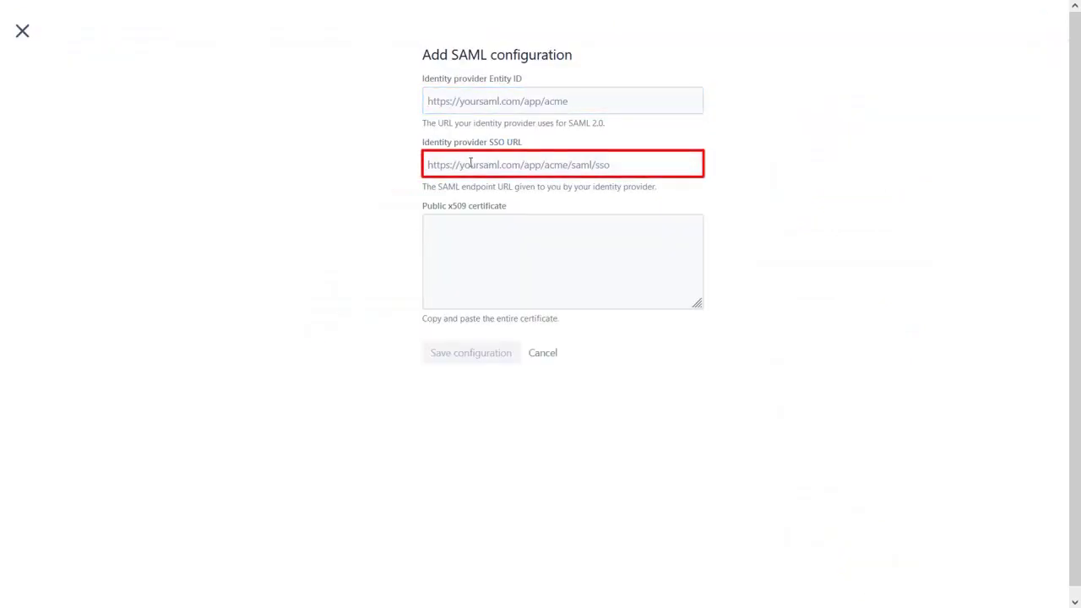
left_click(460, 239)
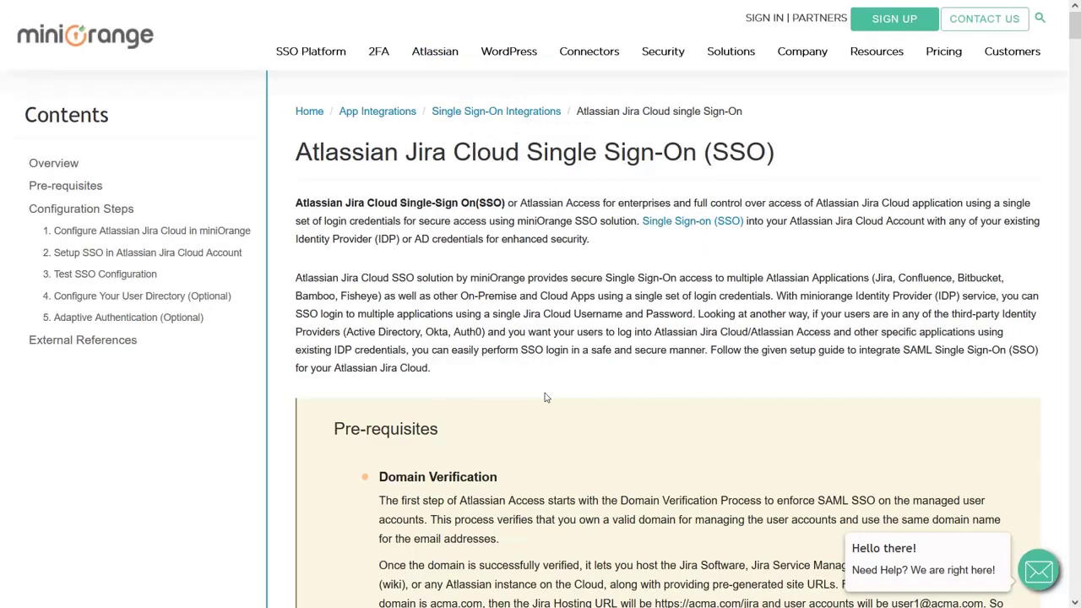
Follow the guide's Admin Console link and log in to Xecurify with the admin e-mail and password.
scroll(545, 397, "down", 9)
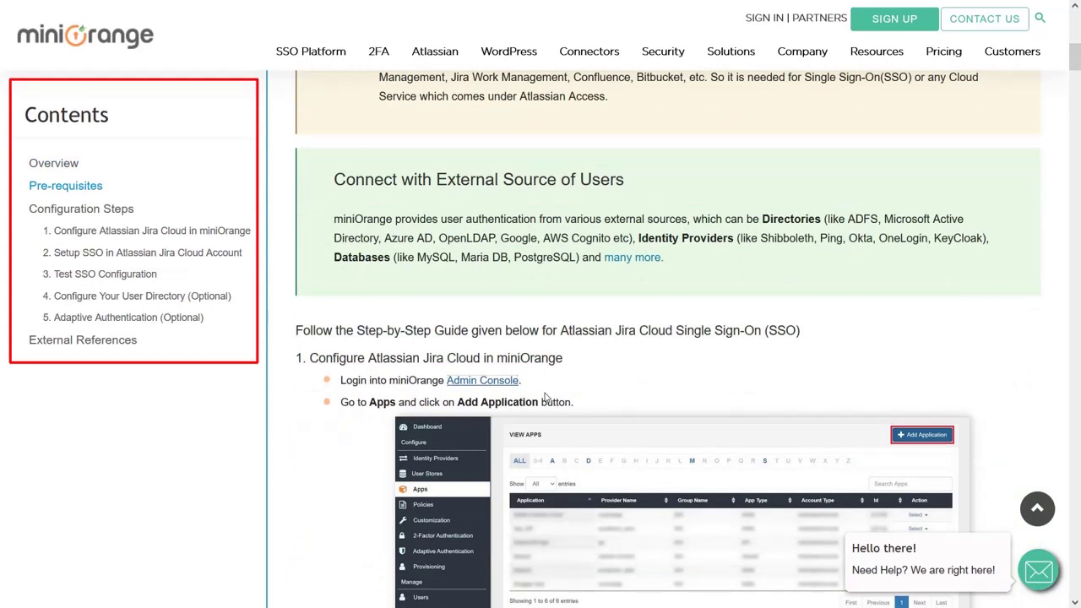
left_click(472, 381)
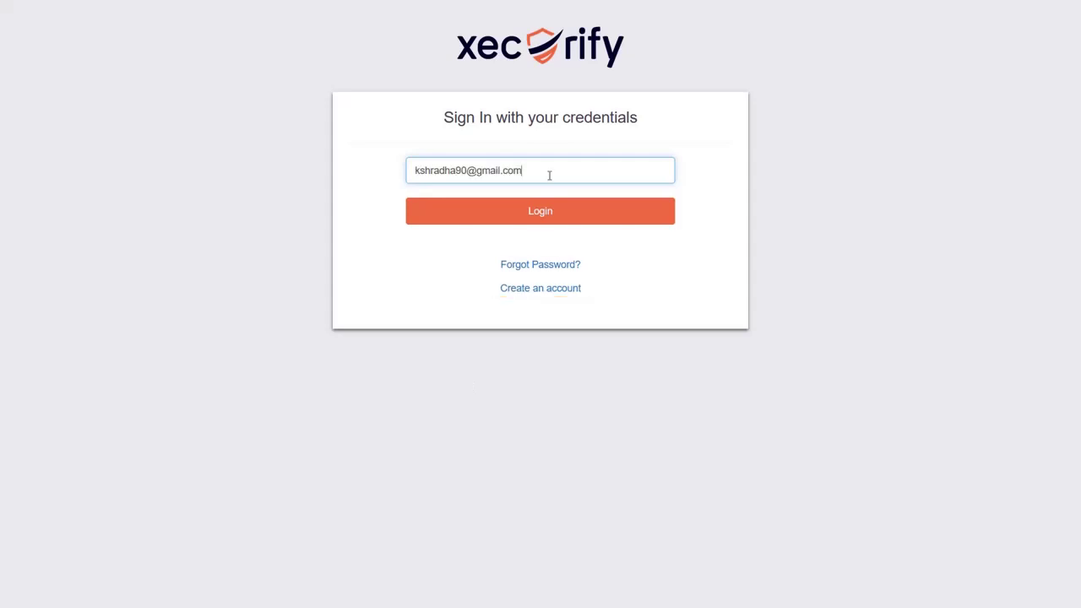
left_click(540, 213)
left_click(530, 248)
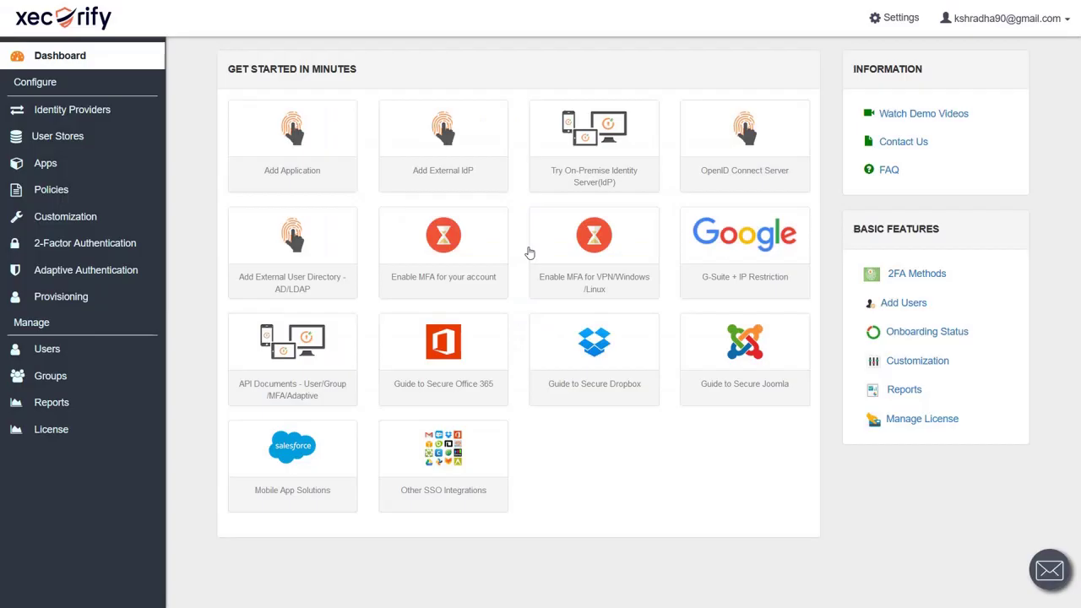
Create an Atlassian Cloud (SAML) app in Xecurify named 'Atlassian Cloud SSO'.
left_click(96, 171)
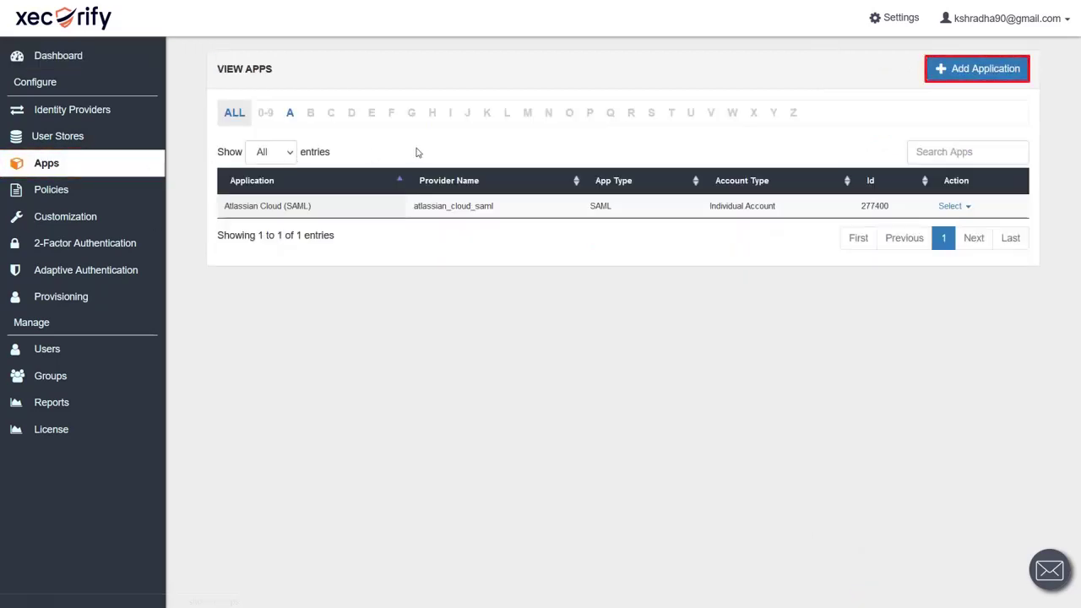
left_click(980, 70)
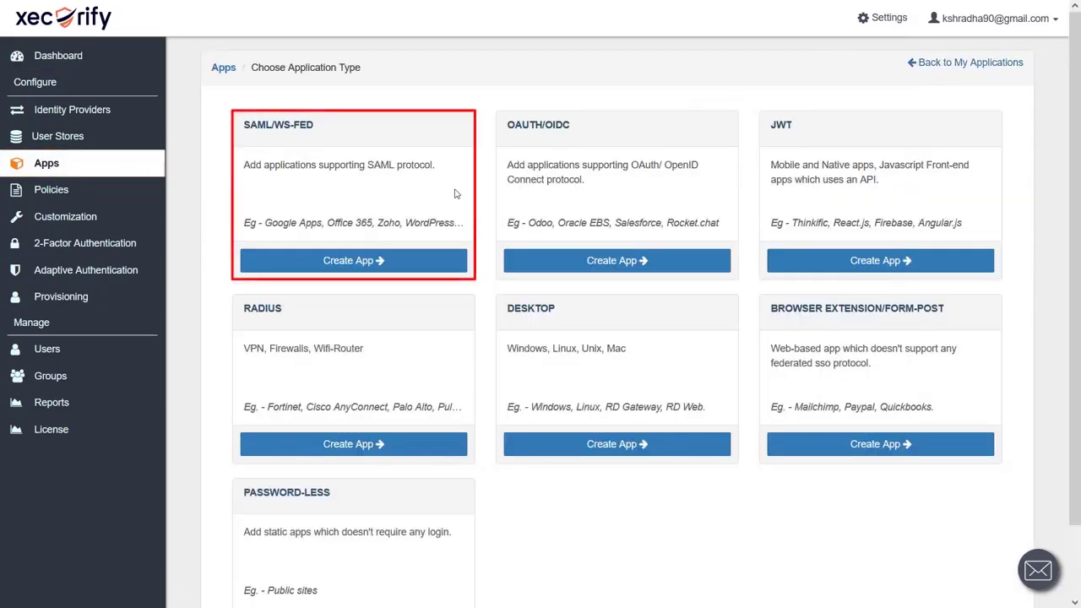
left_click(379, 260)
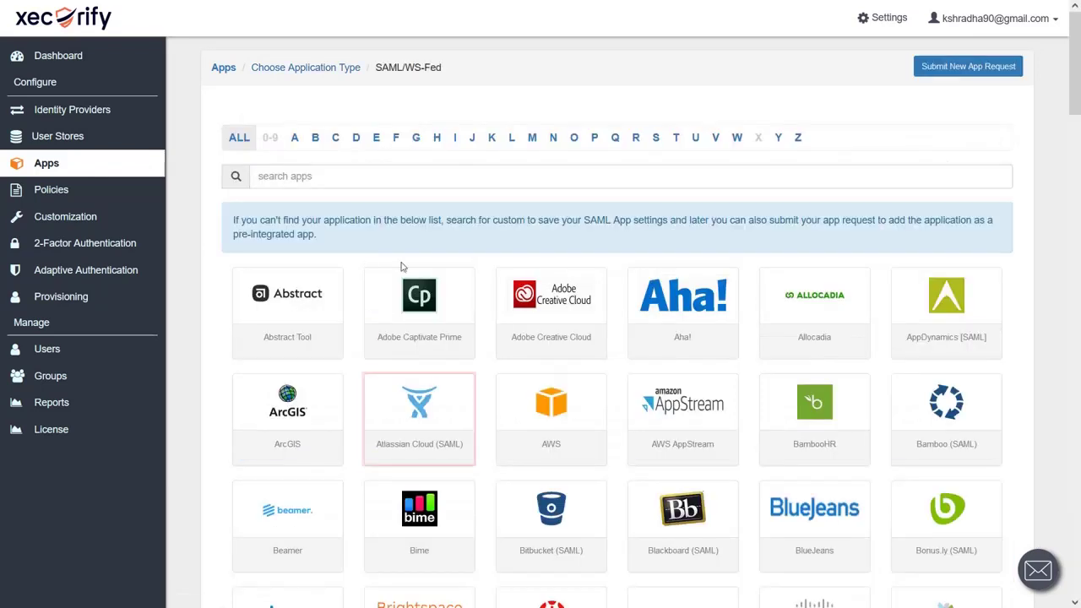
left_click(422, 448)
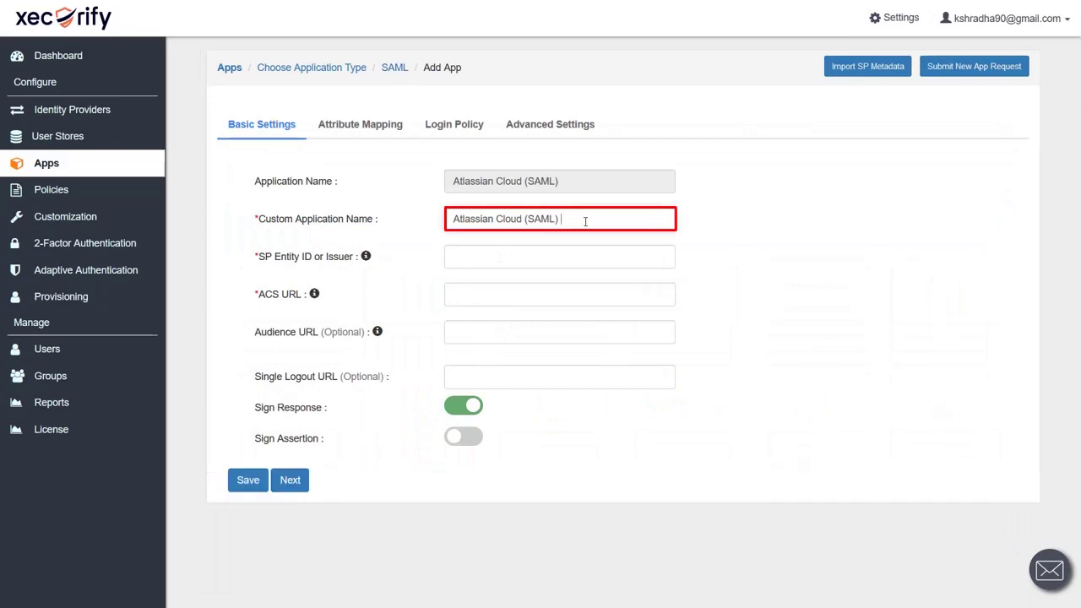
key("BackSpace")
key("BackSpace")
key("BackSpace")
key("BackSpace")
key("BackSpace")
key("BackSpace")
type("SSO")
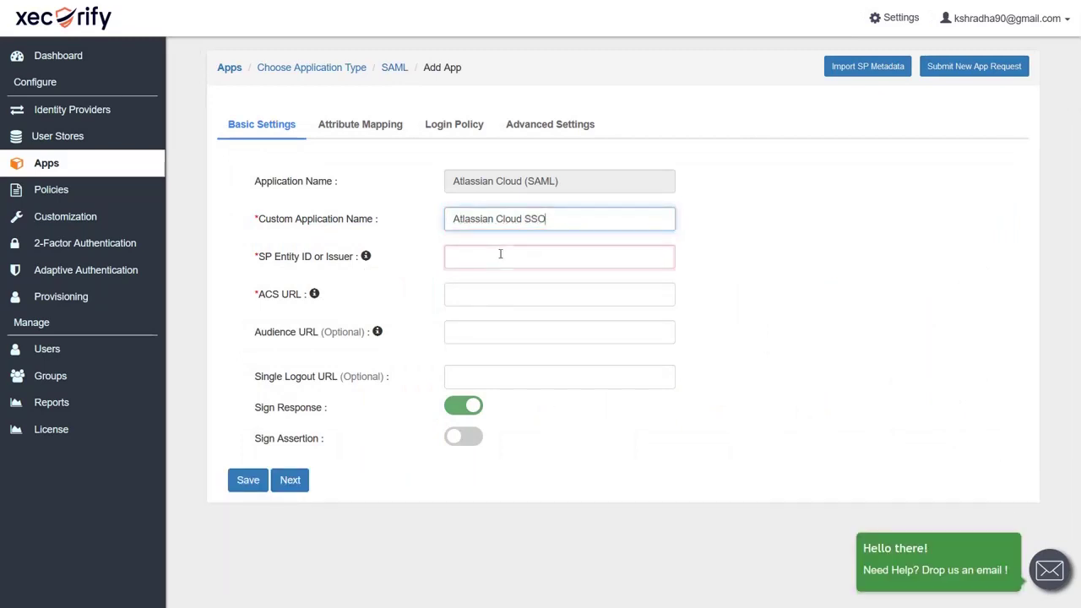
Paste Atlassian's SP Entity ID and ACS URL, enable Sign Assertion, and save the app.
left_click(480, 262)
type("https://auth.atlassian.com/saml/")
key("Tab")
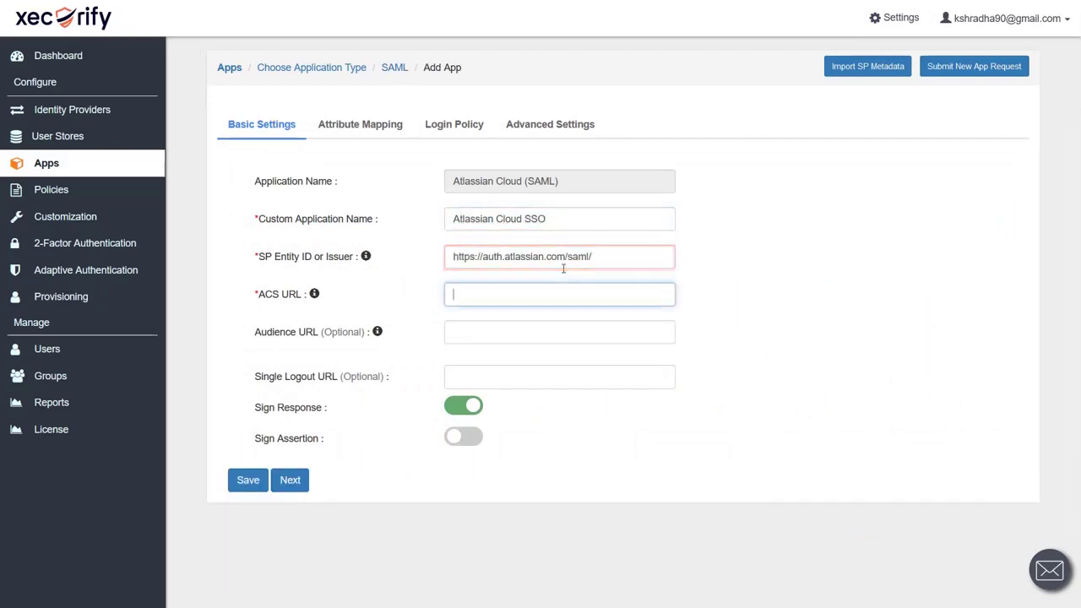
key("ctrl+v")
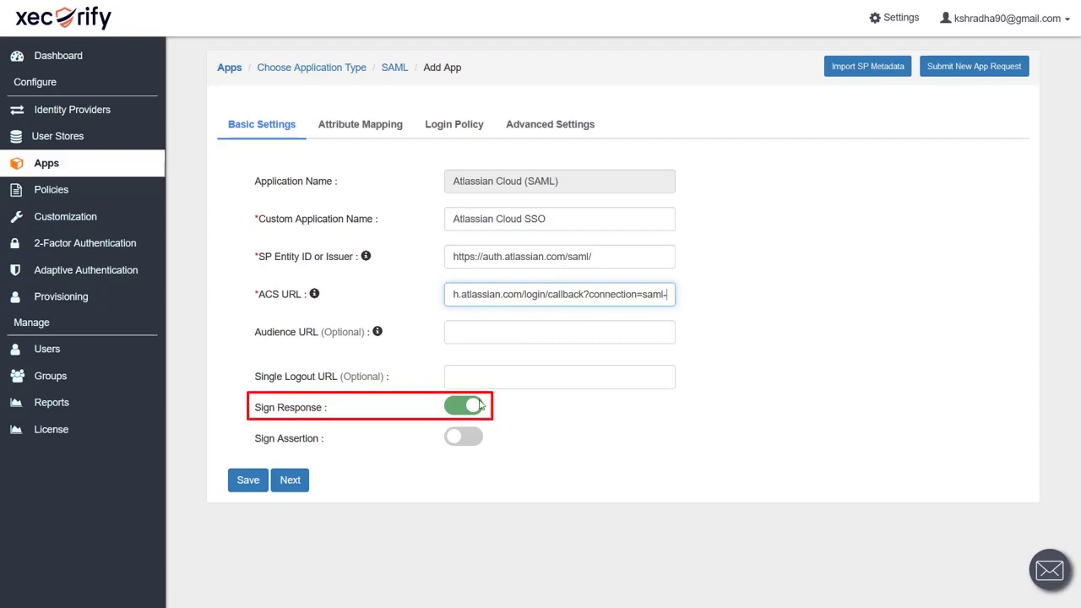
left_click(456, 441)
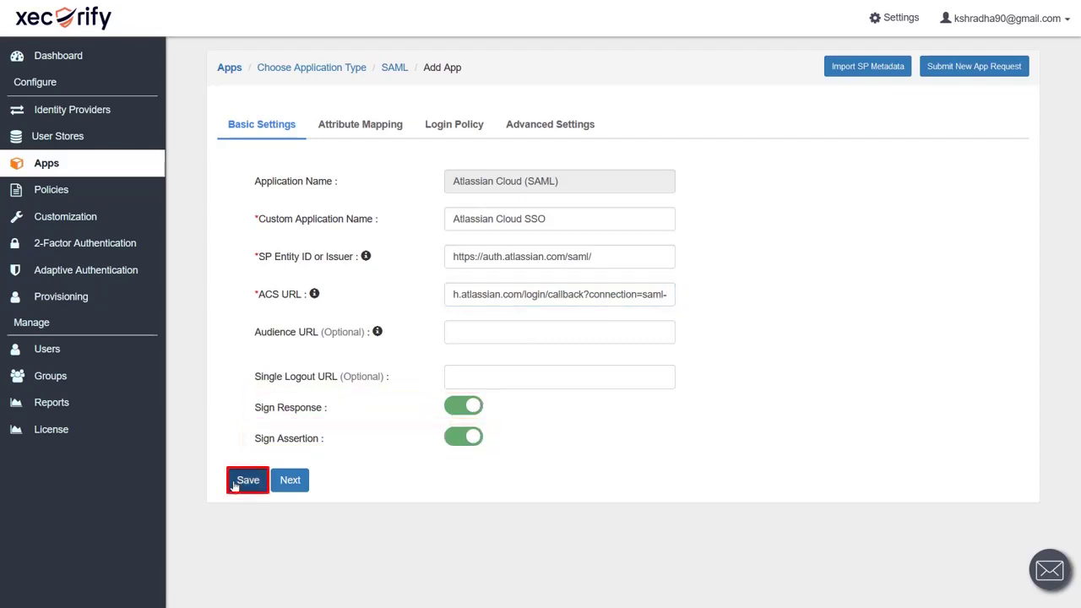
left_click(246, 480)
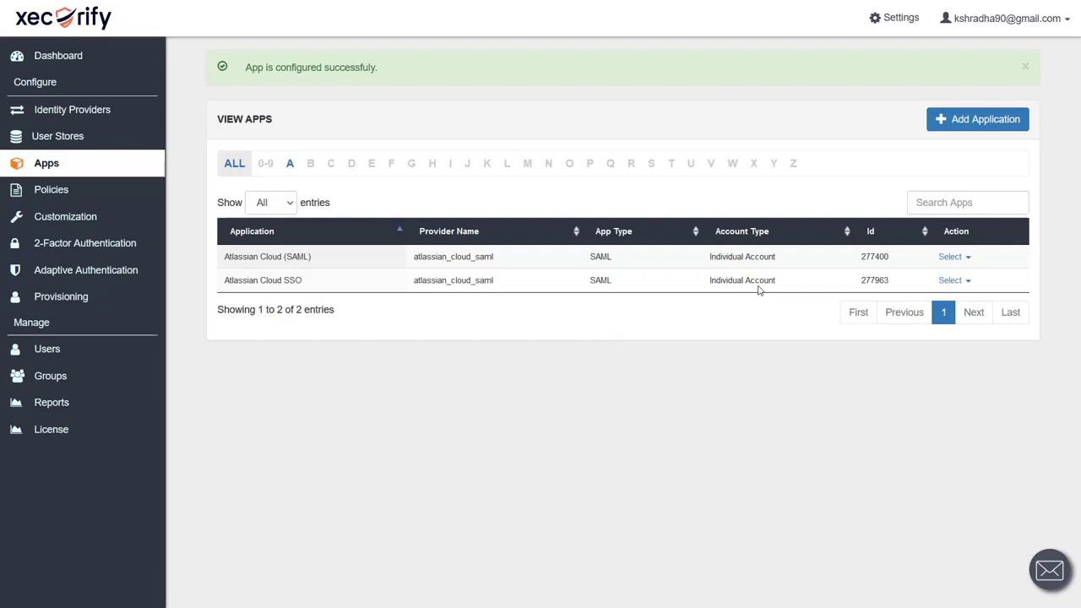
Copy the app's Xecurify IdP Entity ID from its metadata into Atlassian's Entity ID field.
left_click(966, 281)
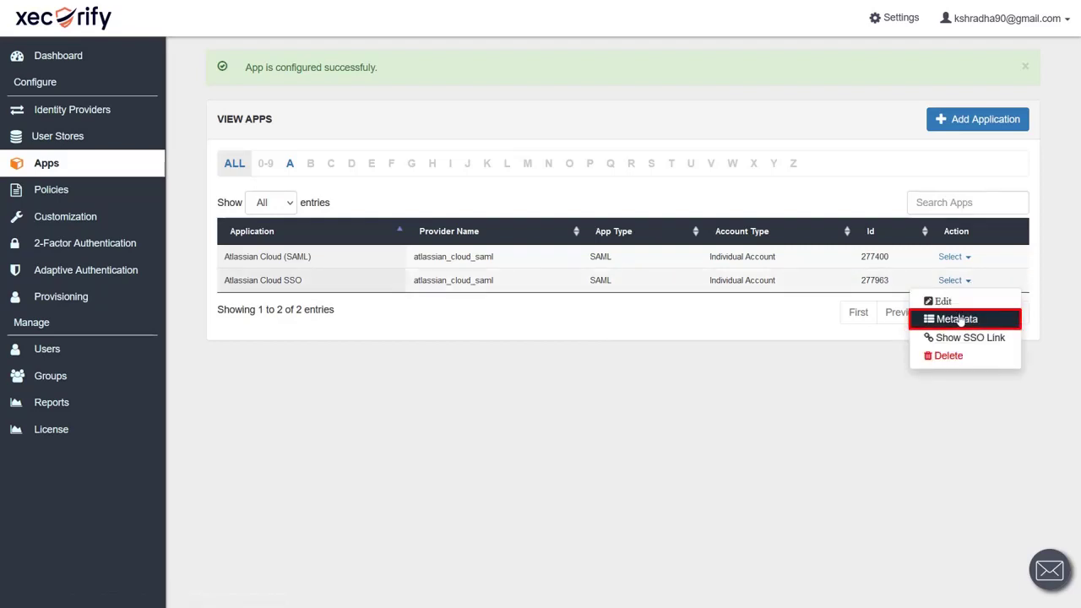
left_click(961, 321)
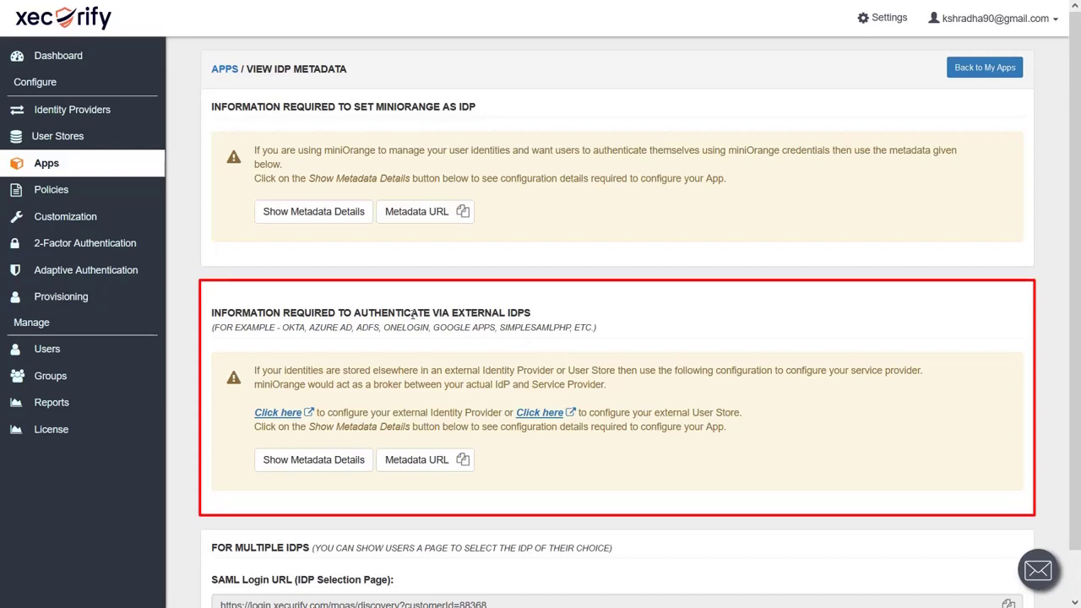
left_click(313, 459)
scroll(349, 469, "down", 3)
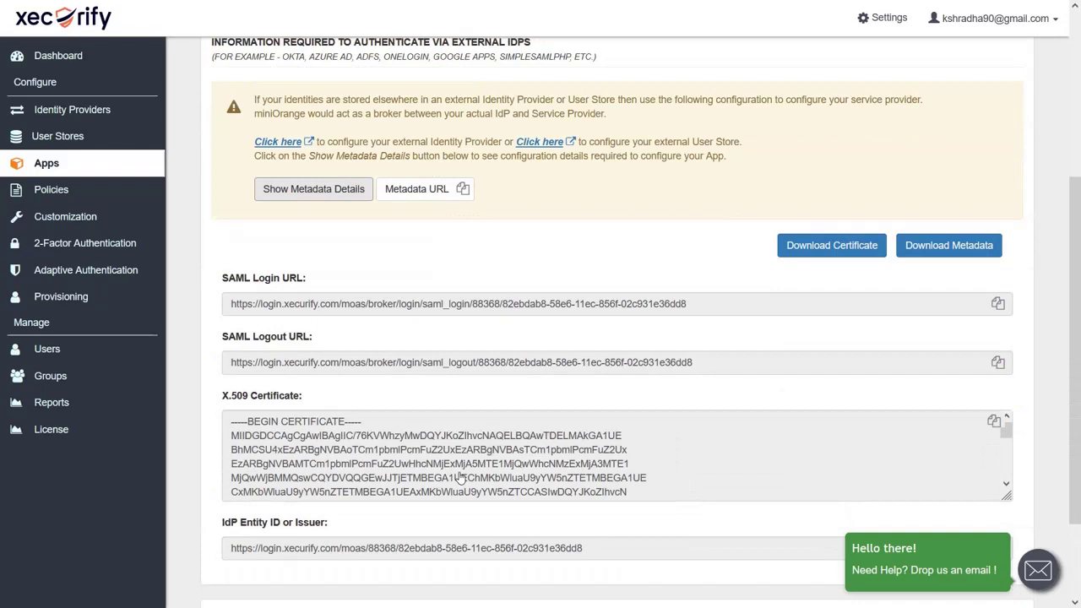
triple_click(285, 549)
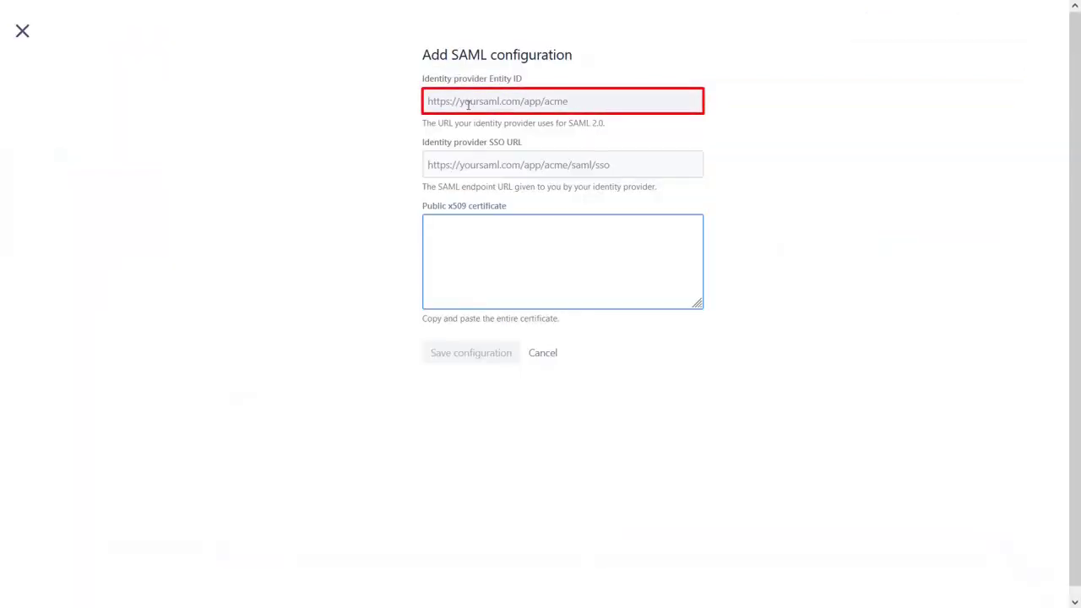
left_click(467, 103)
key("ctrl+v")
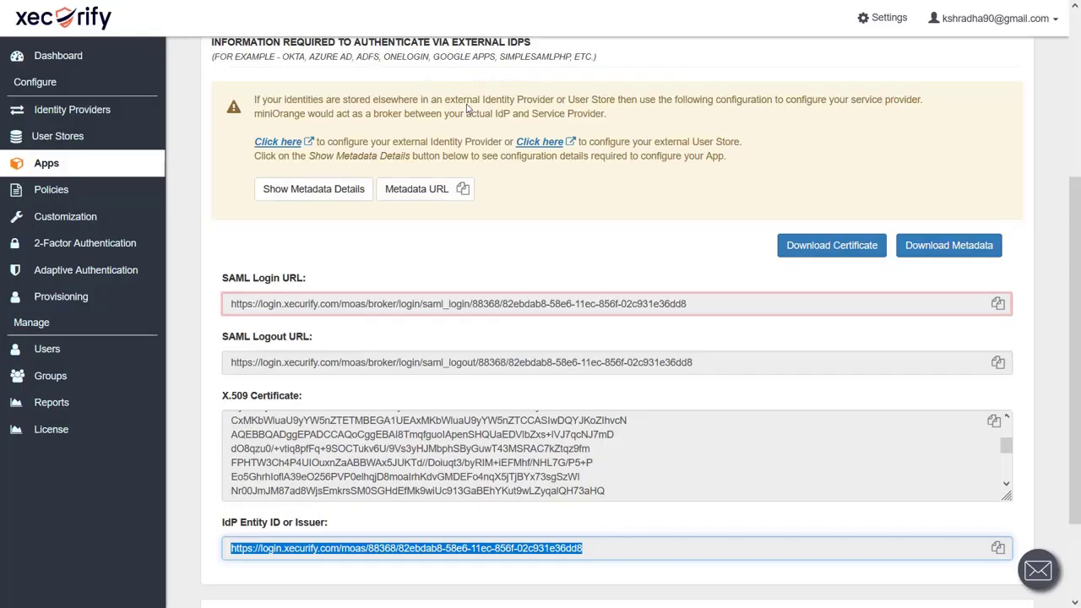
Copy the Xecurify SAML Login URL into Atlassian's SSO URL field.
triple_click(292, 302)
key("ctrl+c")
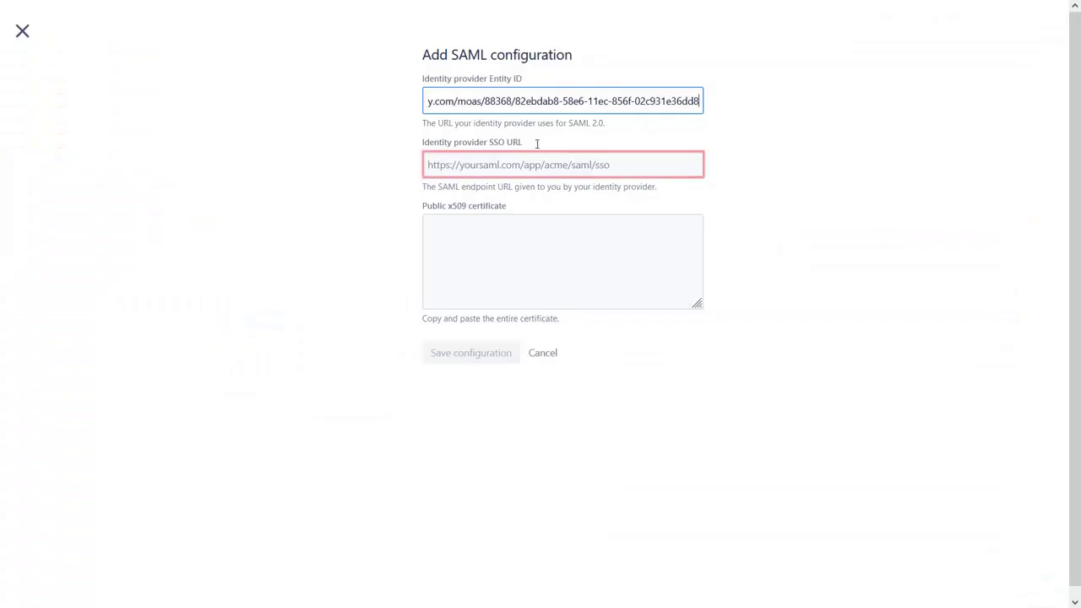
key("Tab")
key("ctrl+v")
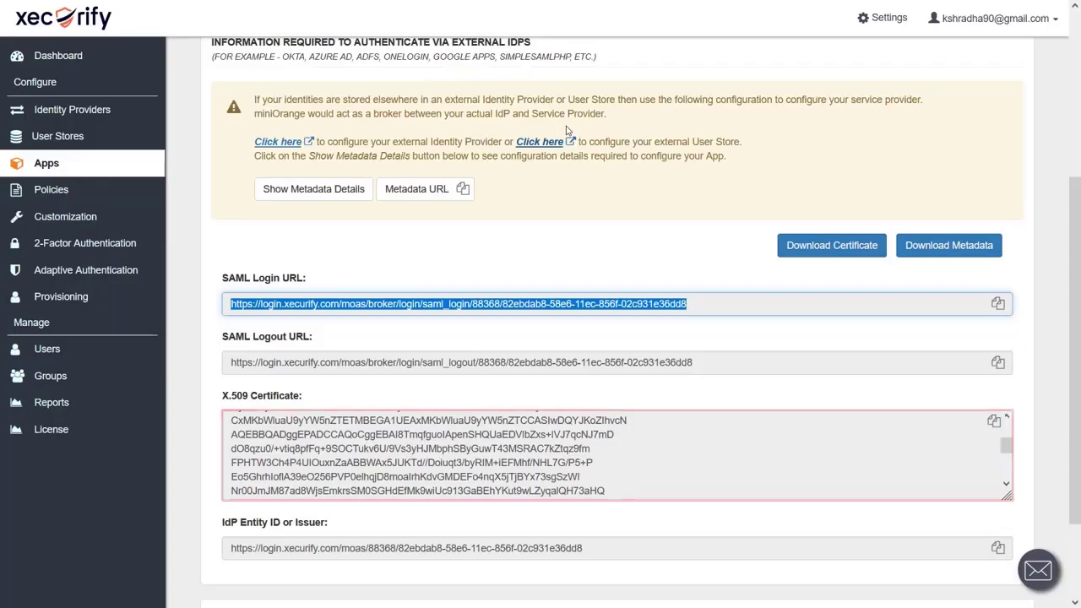
Copy the full Xecurify signing certificate into the Public x509 certificate box.
left_click(479, 491)
key("ctrl+a")
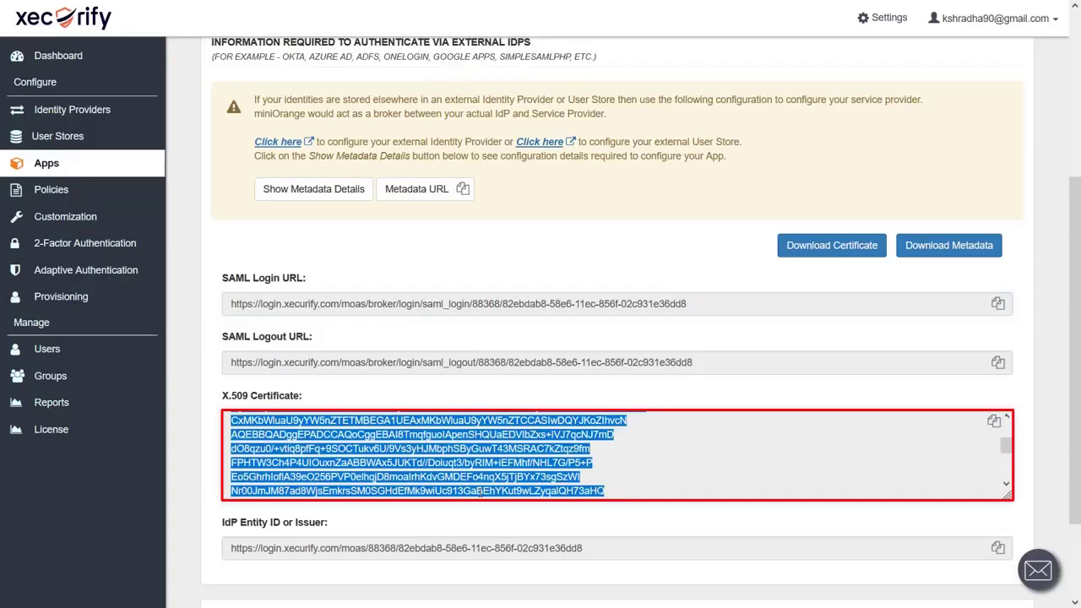
key("ctrl+c")
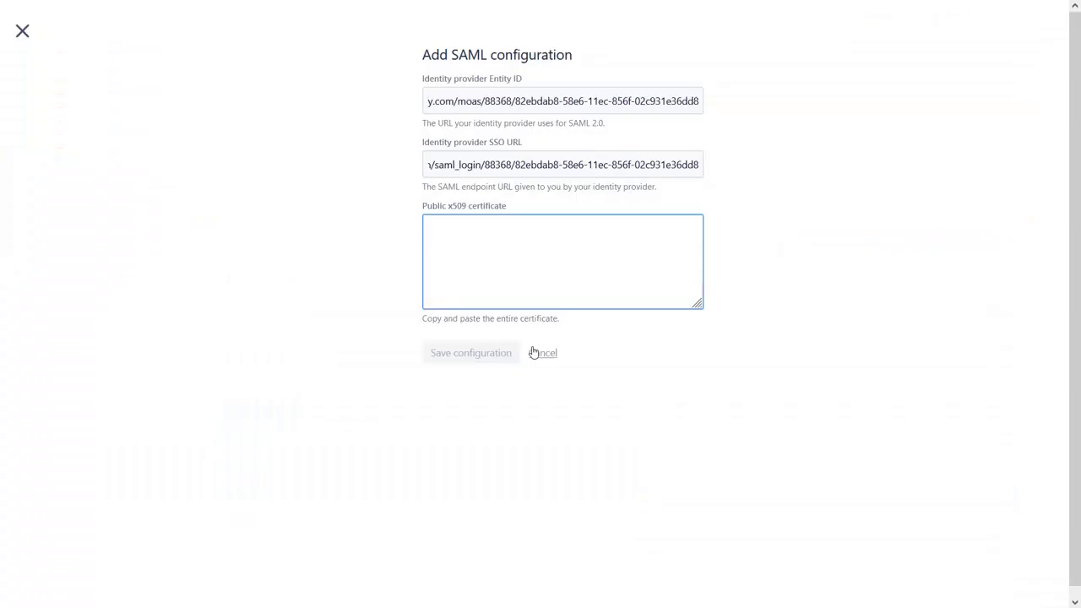
key("ctrl+v")
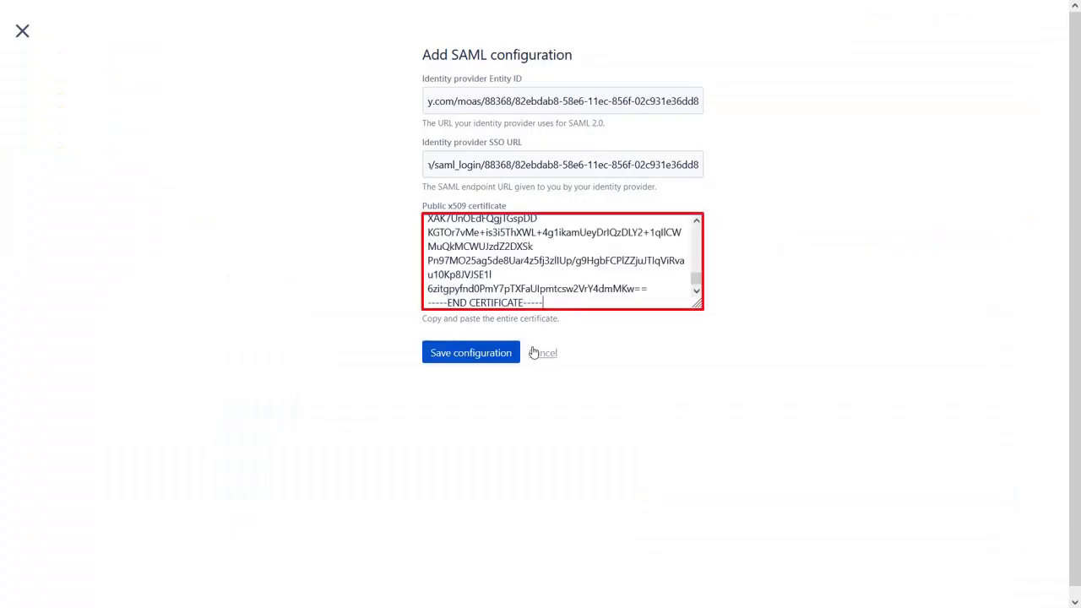
Save the SAML configuration and select the identifier after saml/ in the SP Entity ID.
left_click(470, 353)
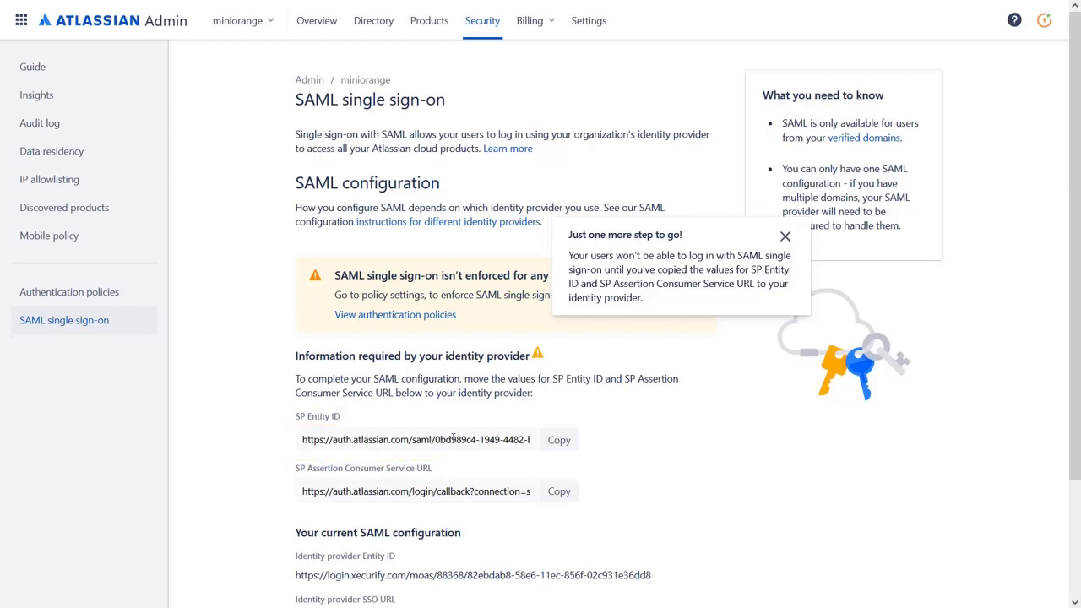
left_click(453, 439)
left_click_drag(438, 439, 582, 440)
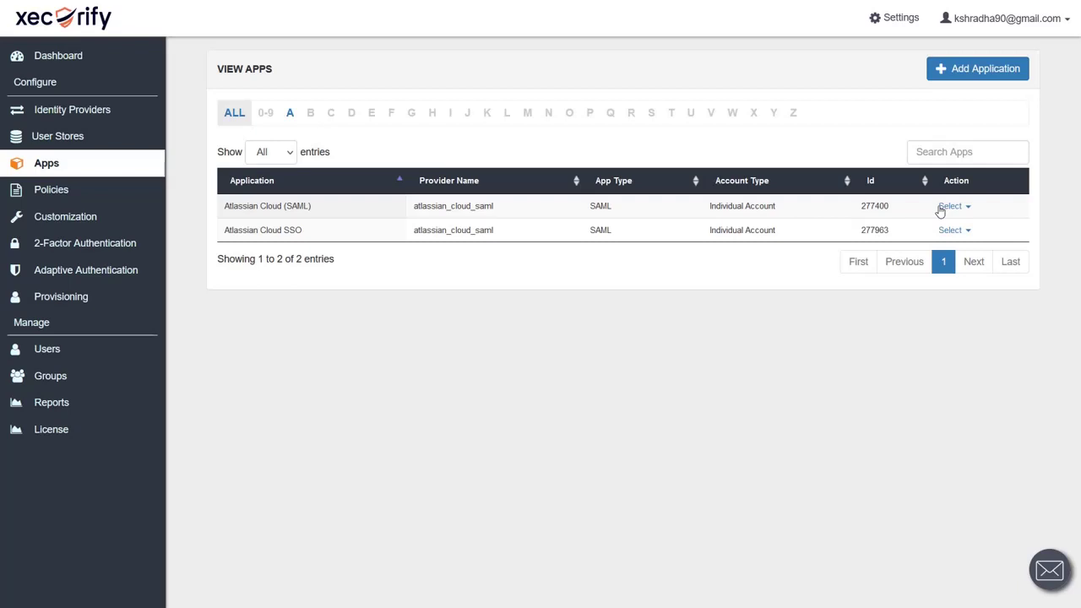
Append the Atlassian identifier to the app's SP Entity ID, Audience URI and ACS URL, then save.
left_click(947, 230)
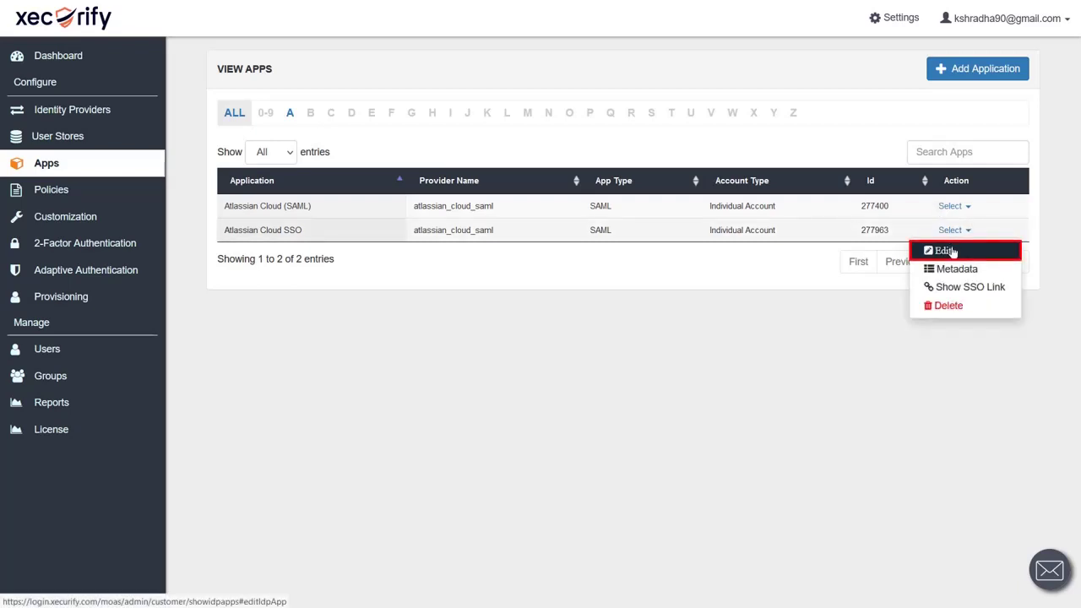
left_click(939, 246)
key("ctrl+v")
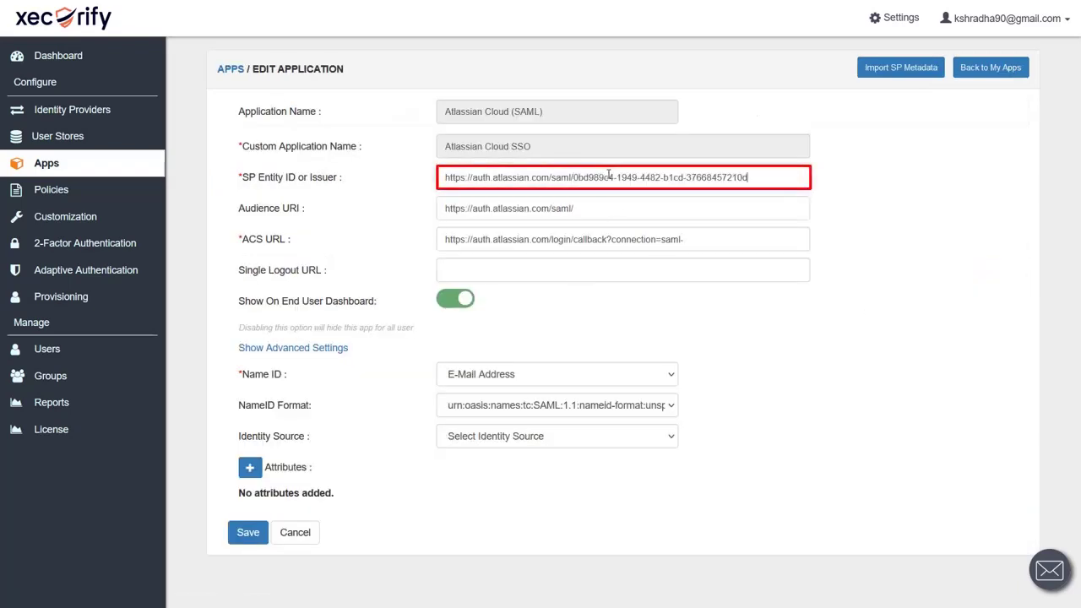
left_click(590, 203)
key("ctrl+v")
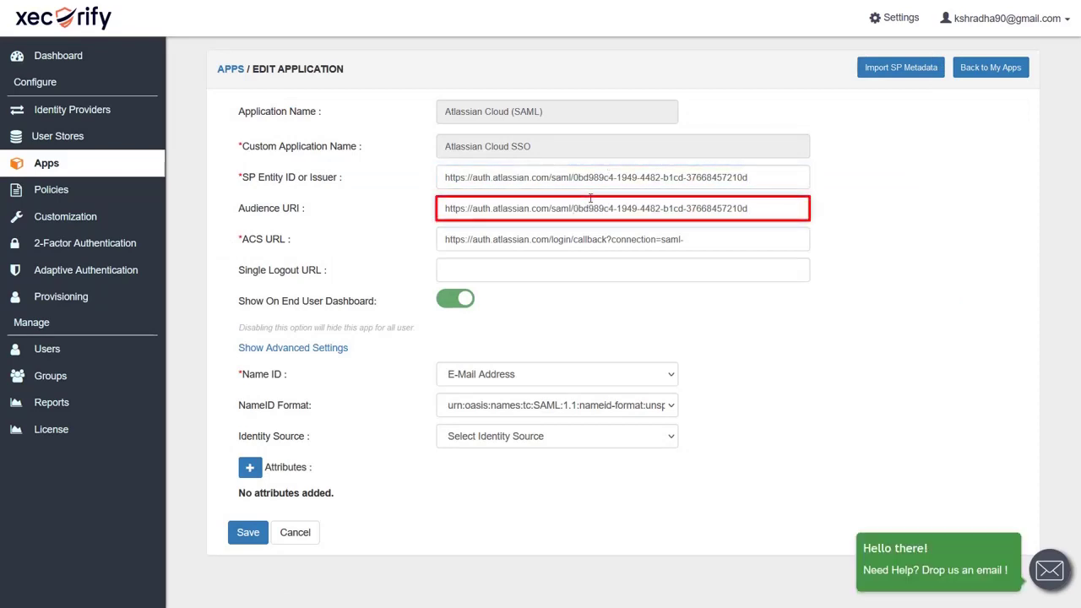
left_click(717, 239)
key("ctrl+v")
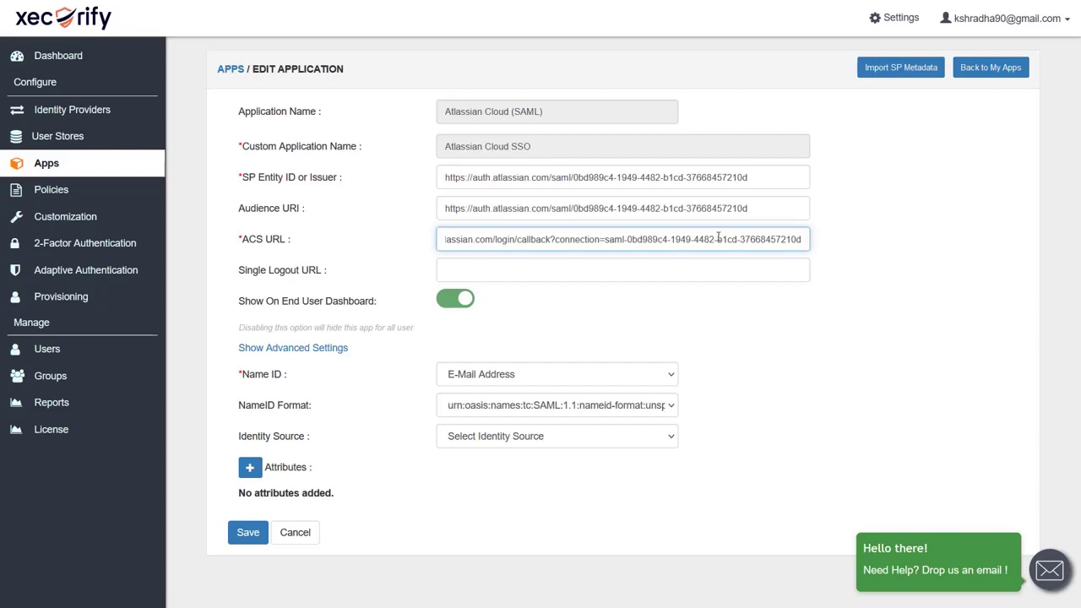
left_click(244, 539)
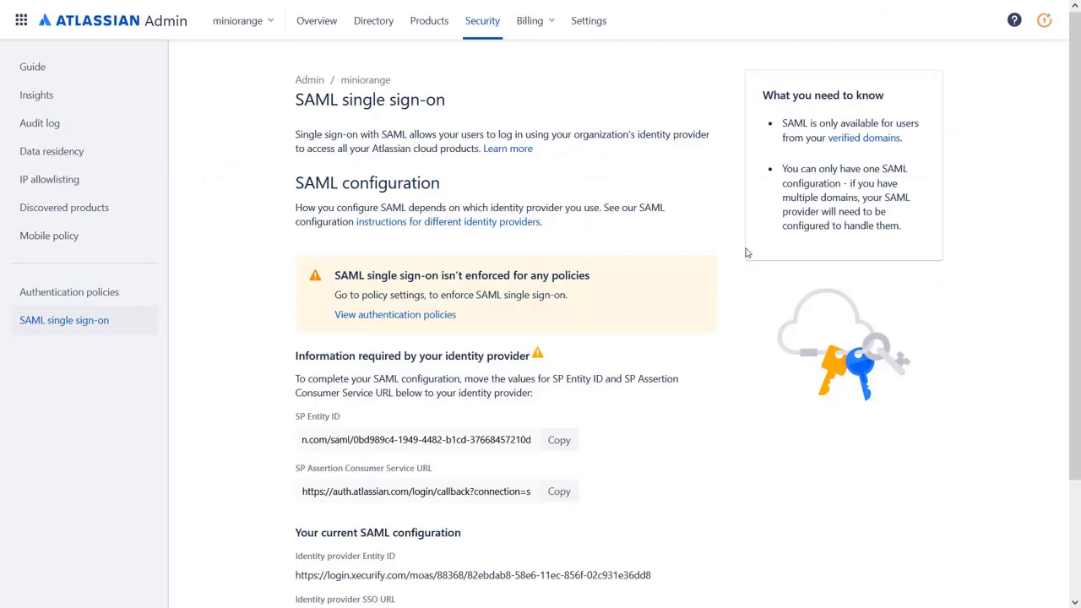
left_click(392, 316)
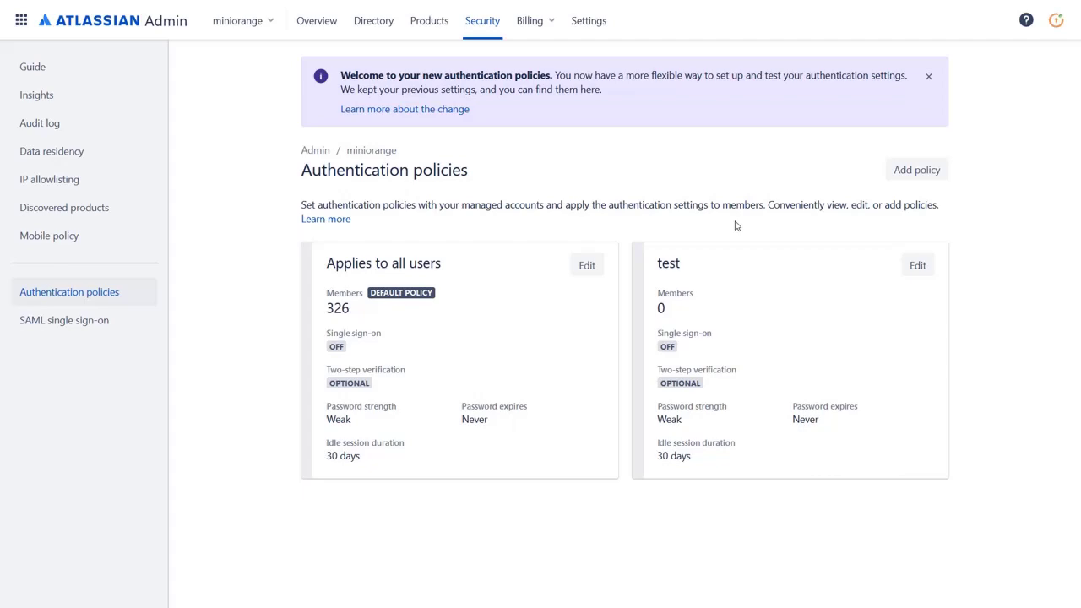
Create an authentication policy named 'SSO Login' with Enforce single sign-on turned on.
left_click(928, 170)
type("SSO Login")
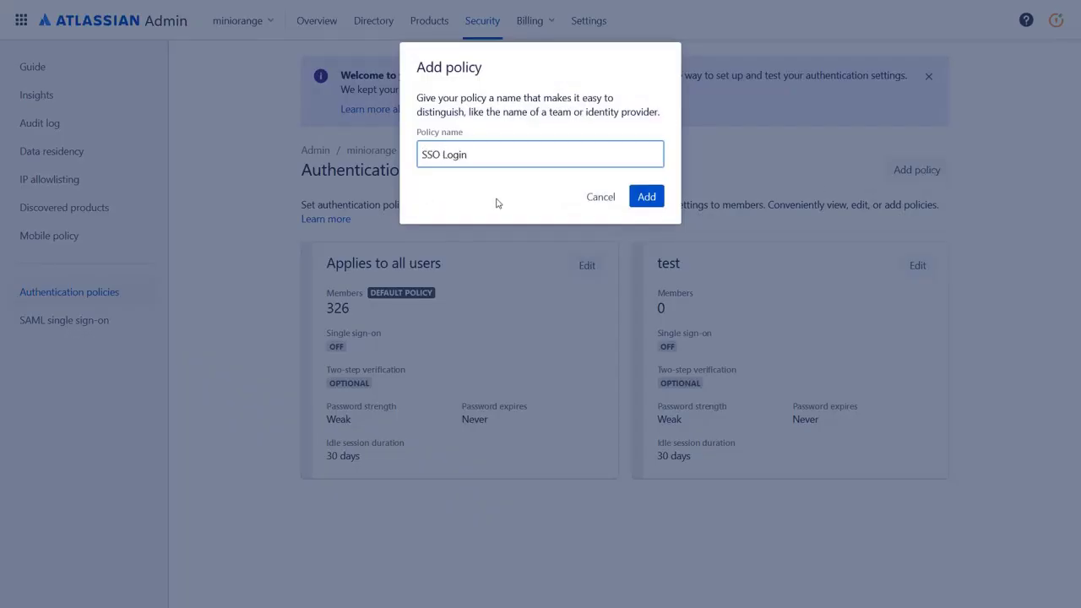
left_click(646, 197)
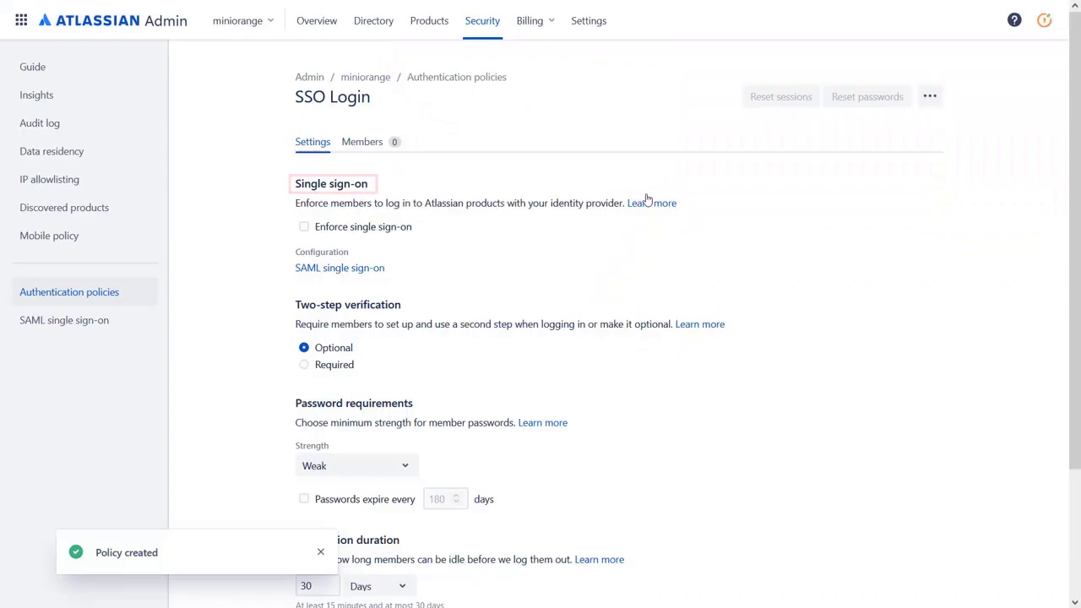
left_click(304, 227)
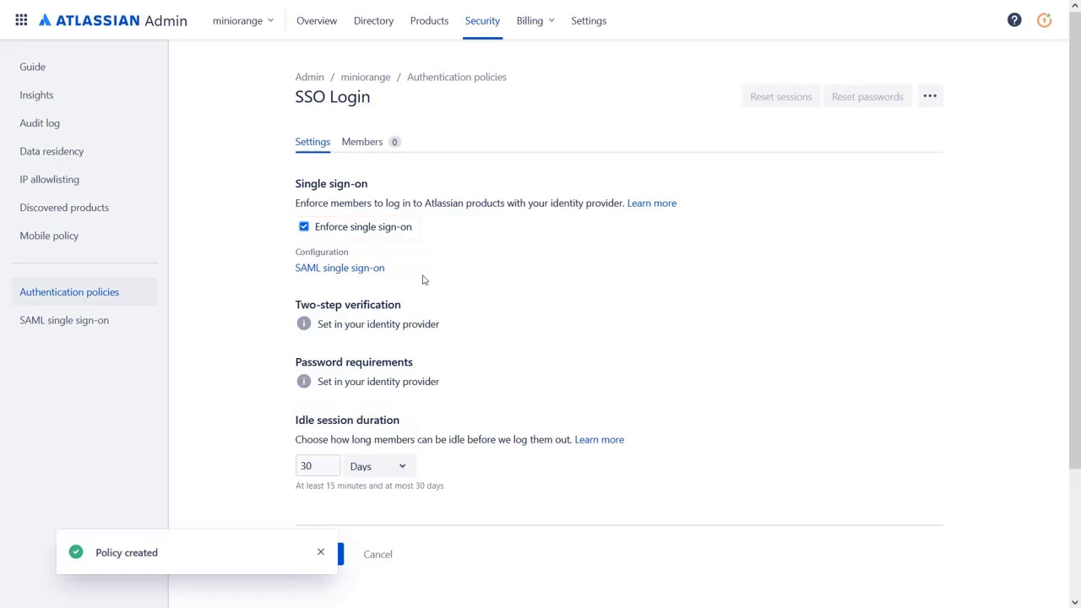
scroll(422, 279, "down", 1)
left_click(317, 474)
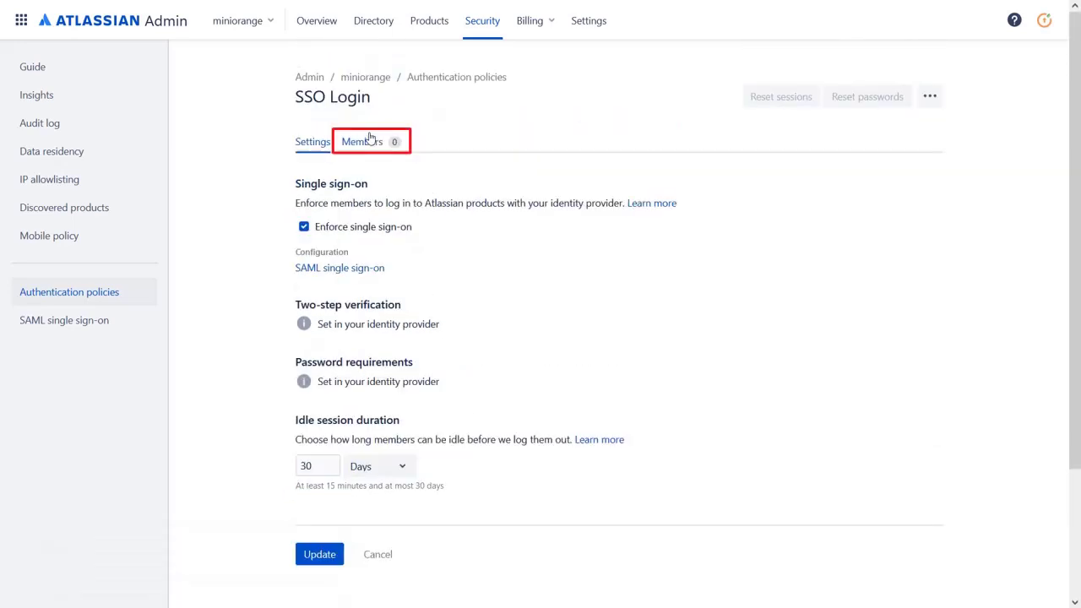
Add the test user as a member of the SSO Login policy.
left_click(370, 143)
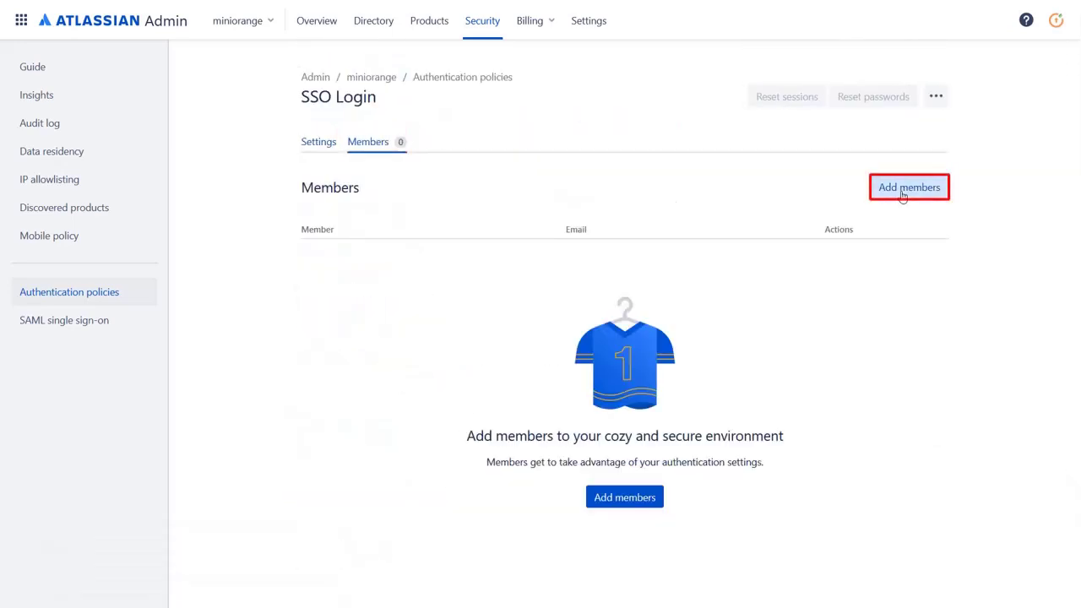
left_click(902, 187)
left_click(584, 178)
type("shradha")
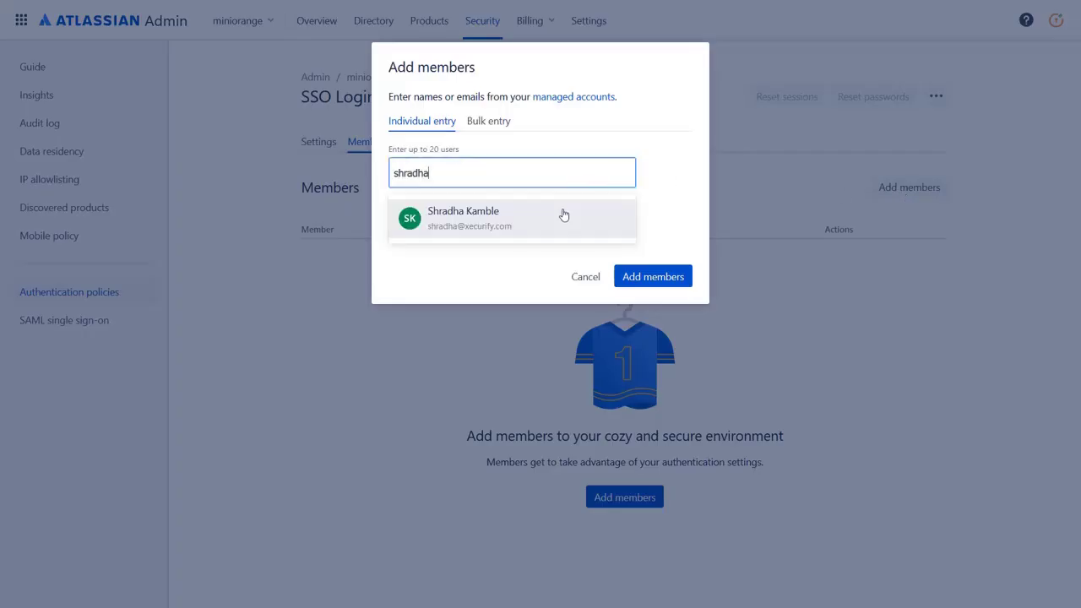
left_click(564, 216)
left_click(636, 277)
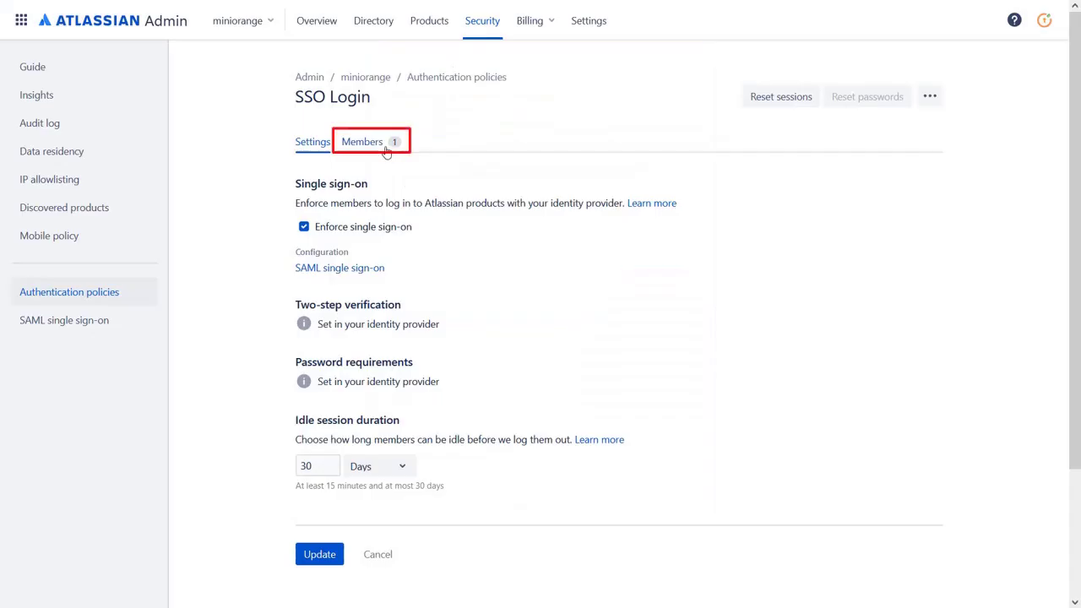
left_click(386, 145)
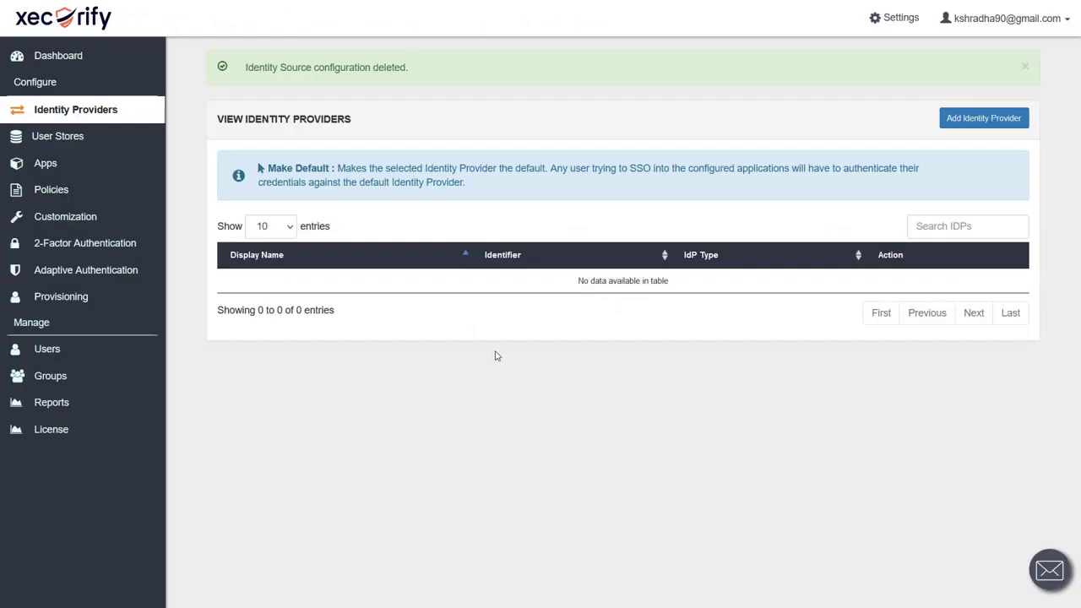
Open Xecurify's User List and bring up the Add User form.
mouse_move(94, 356)
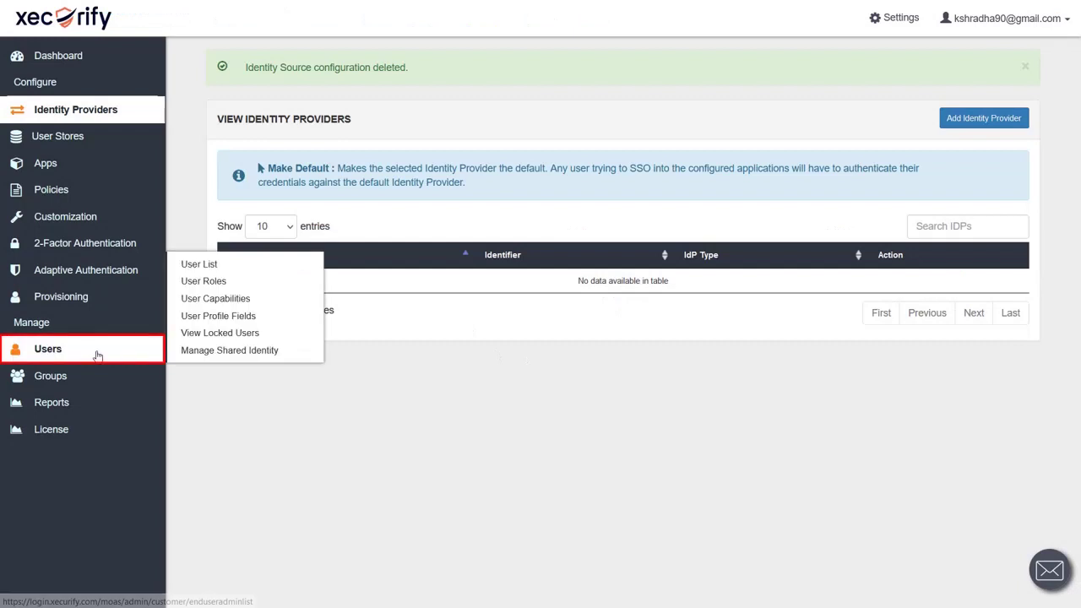
left_click(275, 265)
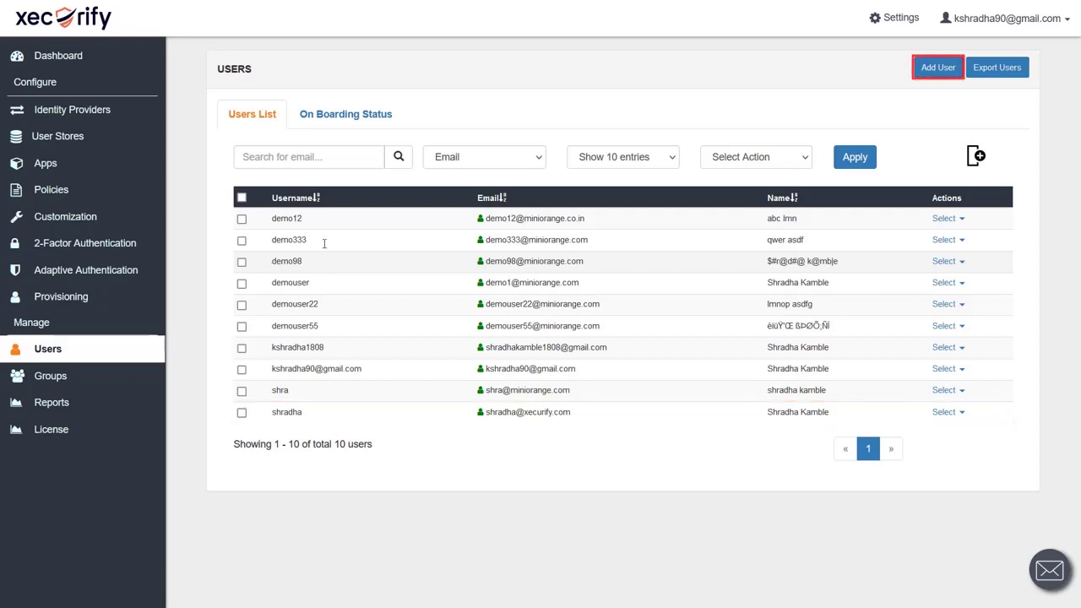
left_click(939, 69)
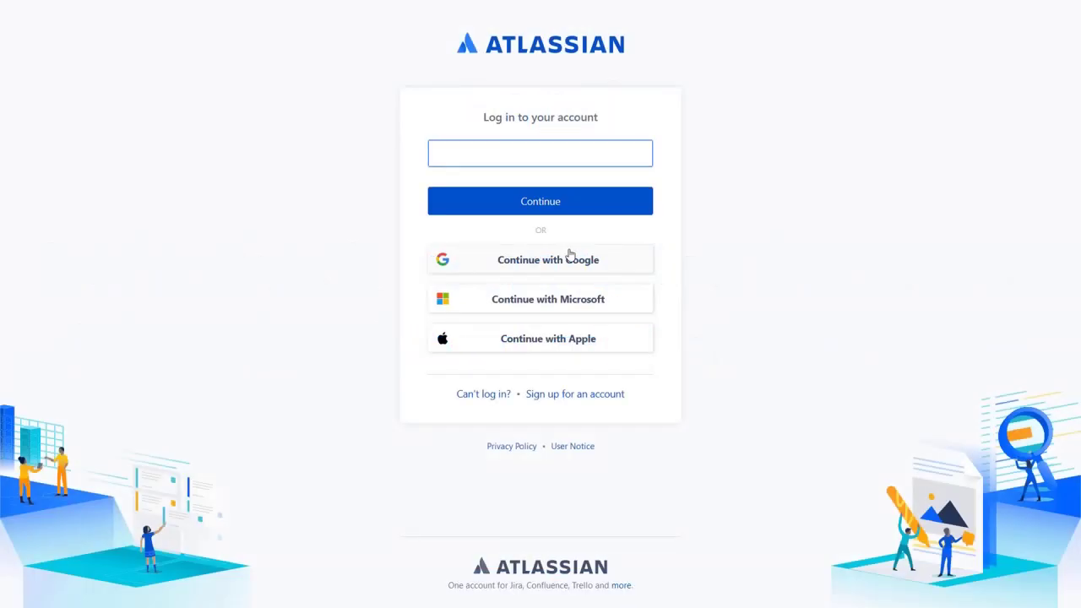
Log in to Atlassian with the test user's e-mail, then their Xecurify username and password.
key("Return")
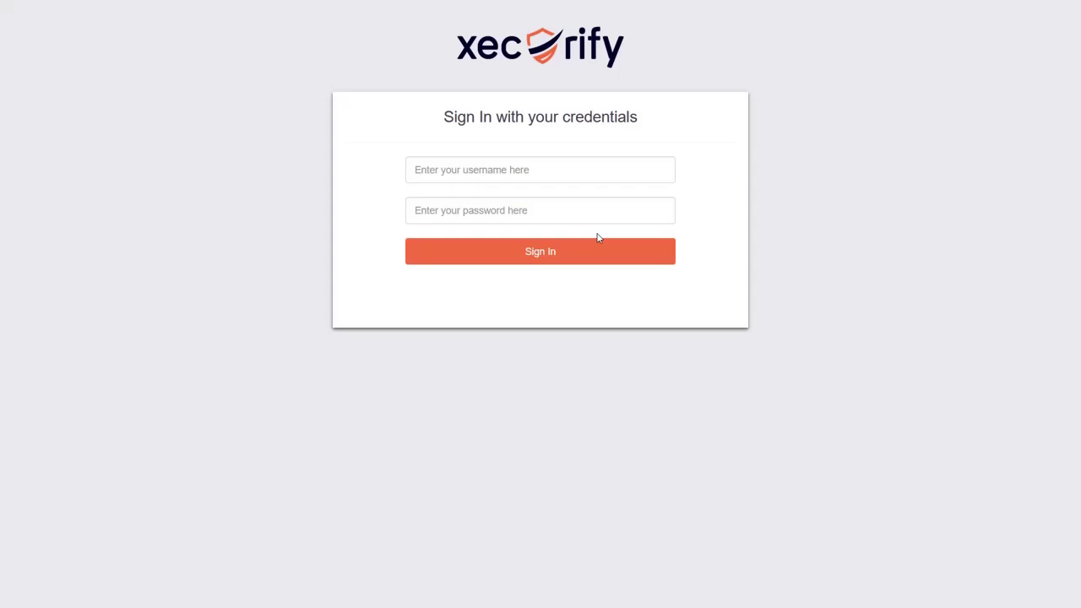
left_click(529, 171)
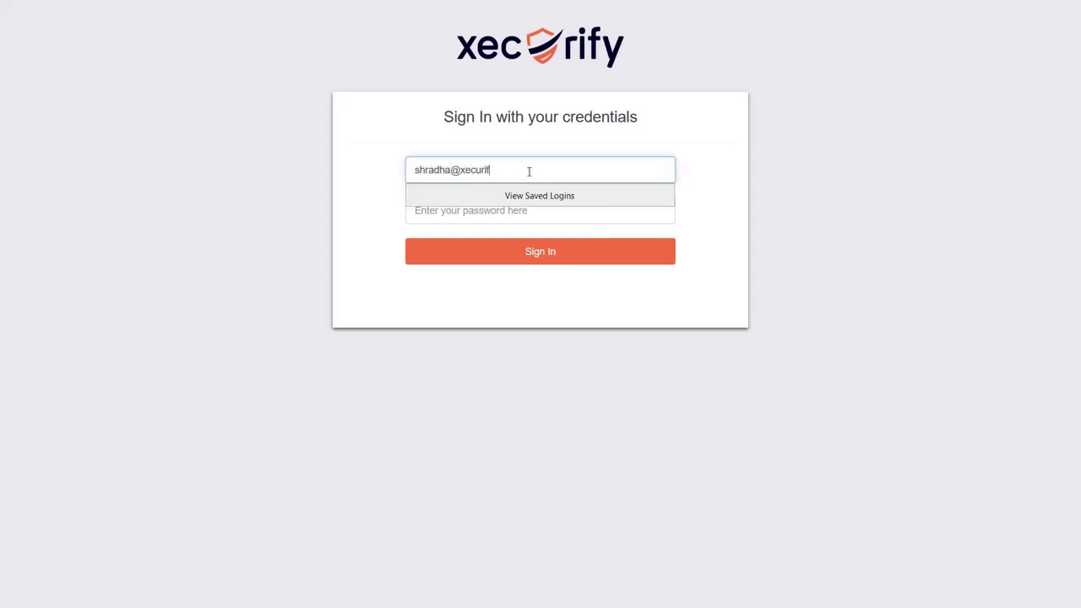
key("Tab")
type("••••••••••")
key("Return")
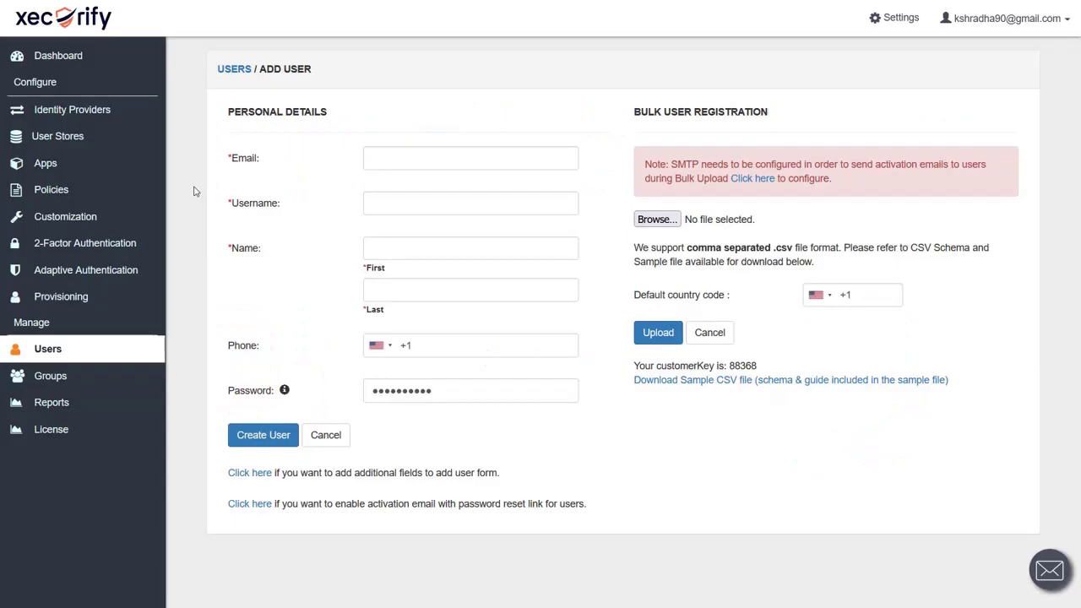
Start adding an identity provider and reveal Xecurify's SP metadata: ACS URL, logout URL and X.509 certificate.
left_click(90, 111)
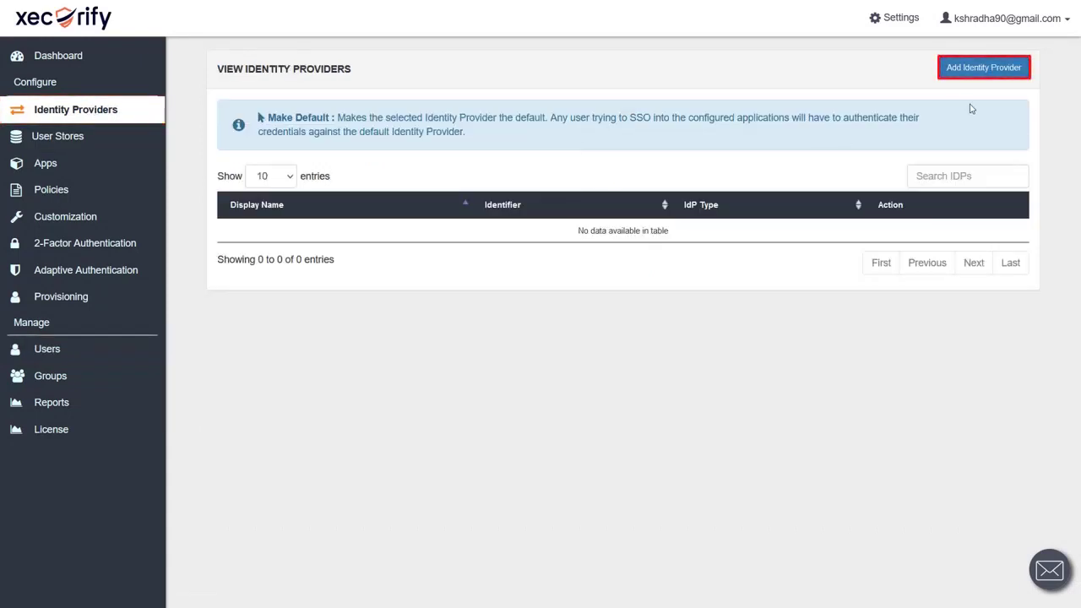
left_click(984, 67)
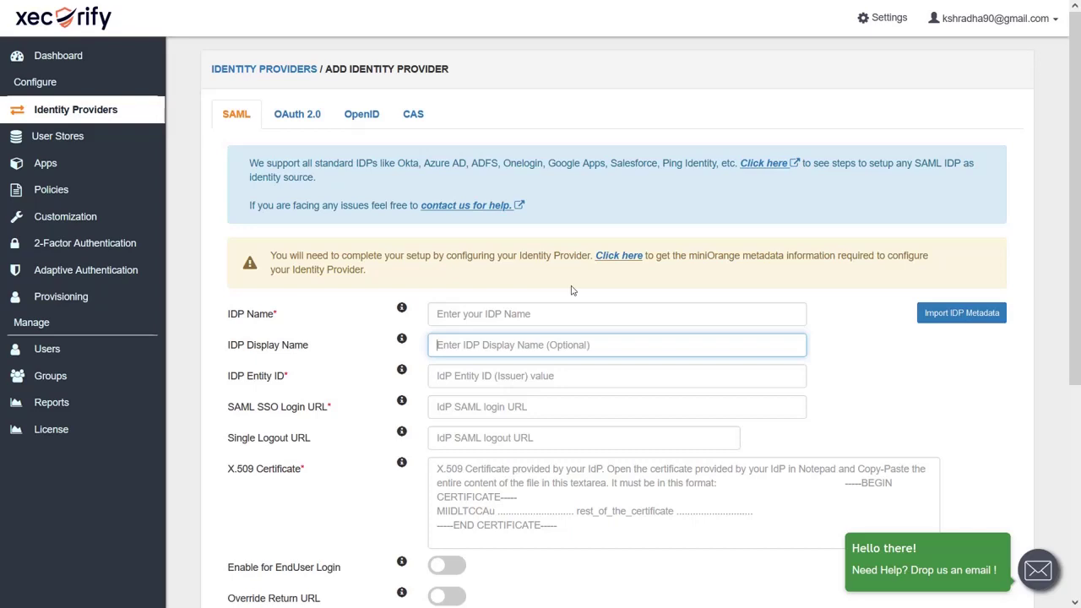
left_click(614, 257)
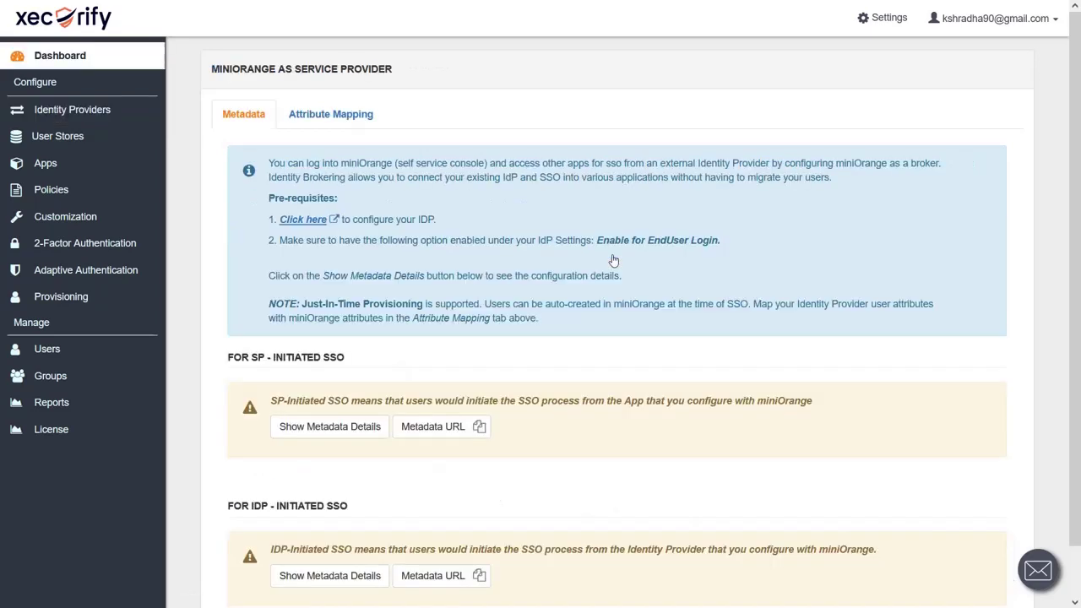
left_click(307, 429)
scroll(473, 391, "down", 3)
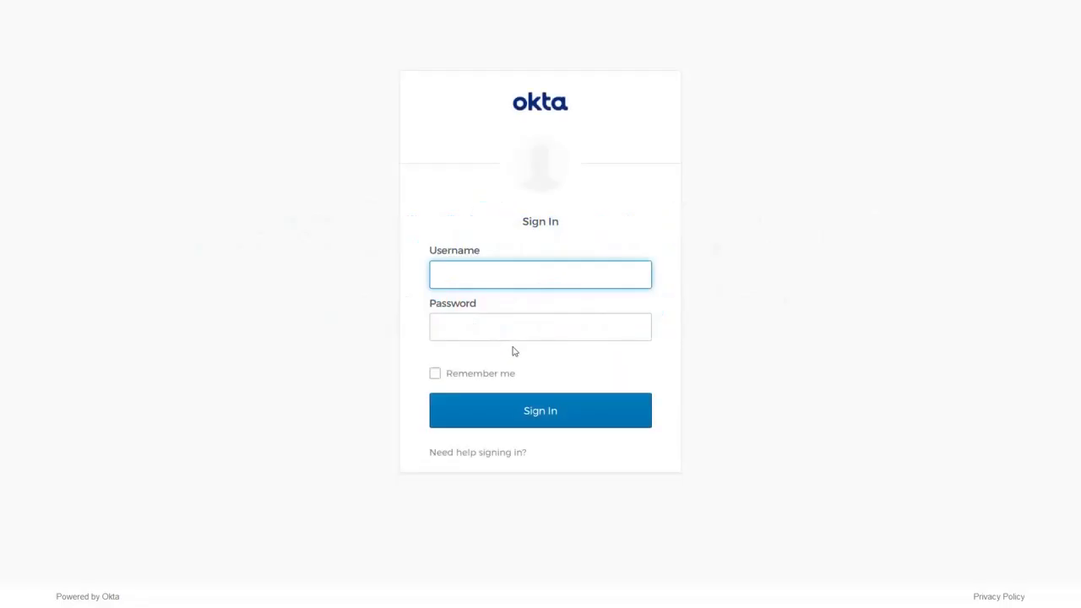
Sign in to the Okta admin console with the admin's e-mail and password.
key("Tab")
type("•••••••••••")
key("Tab")
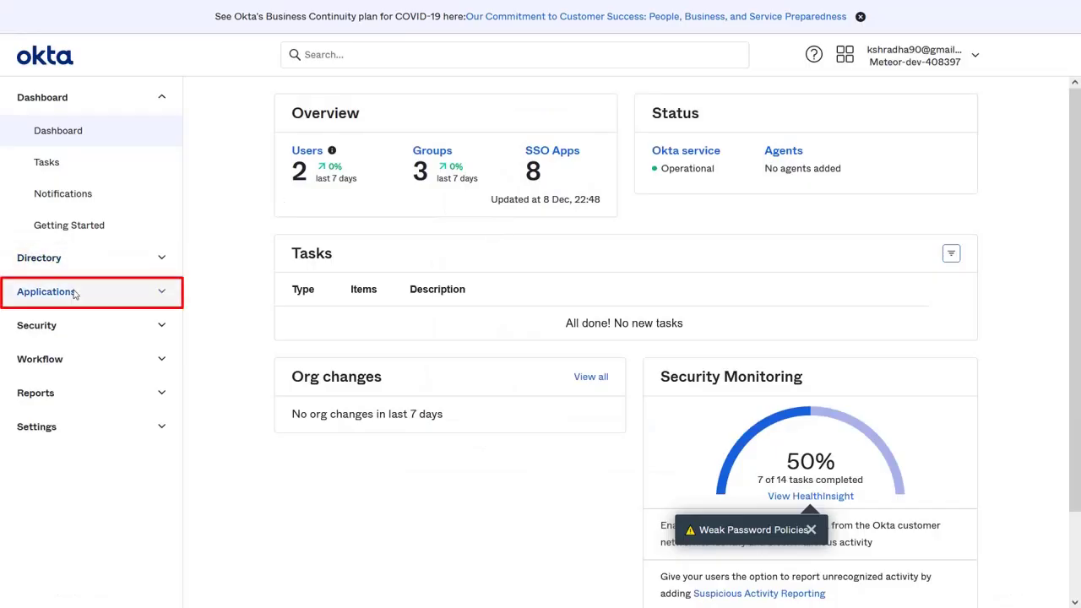
Create a SAML 2.0 app integration and name it 'miniOrange Broker'.
left_click(75, 291)
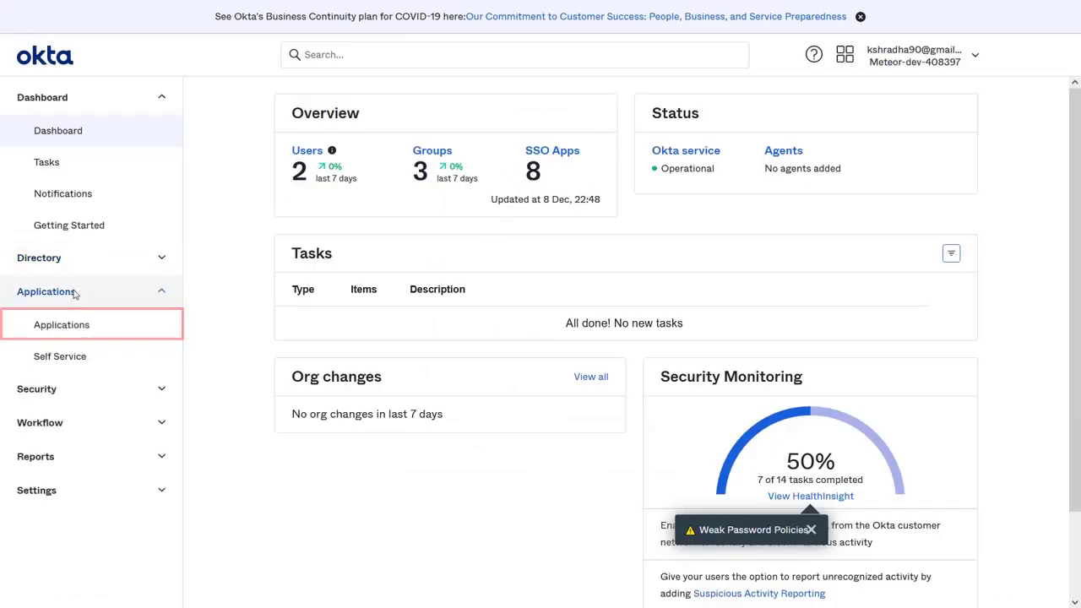
left_click(76, 336)
left_click(336, 242)
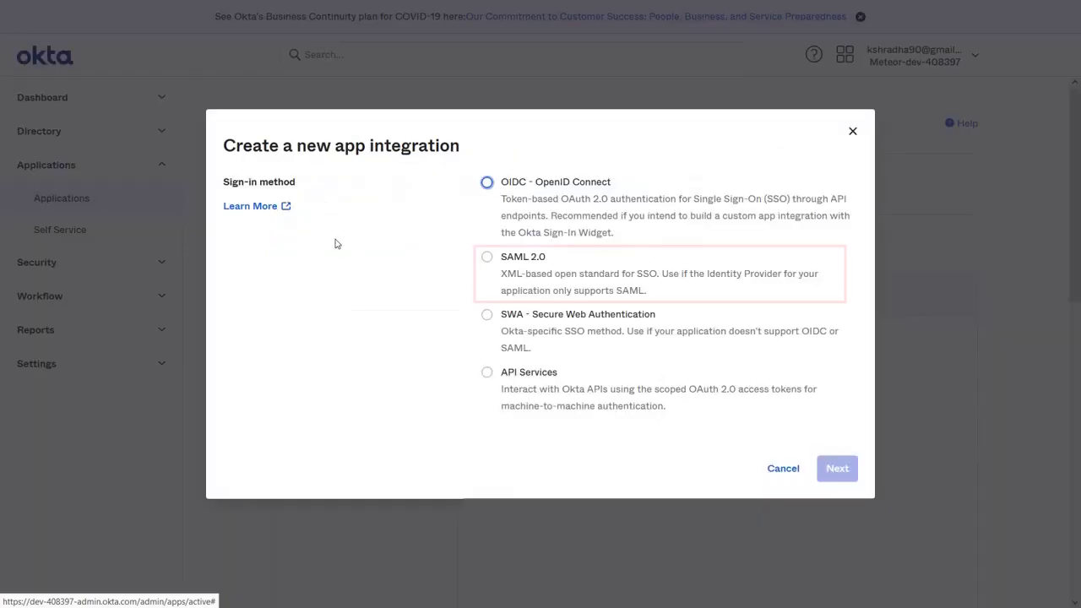
left_click(486, 259)
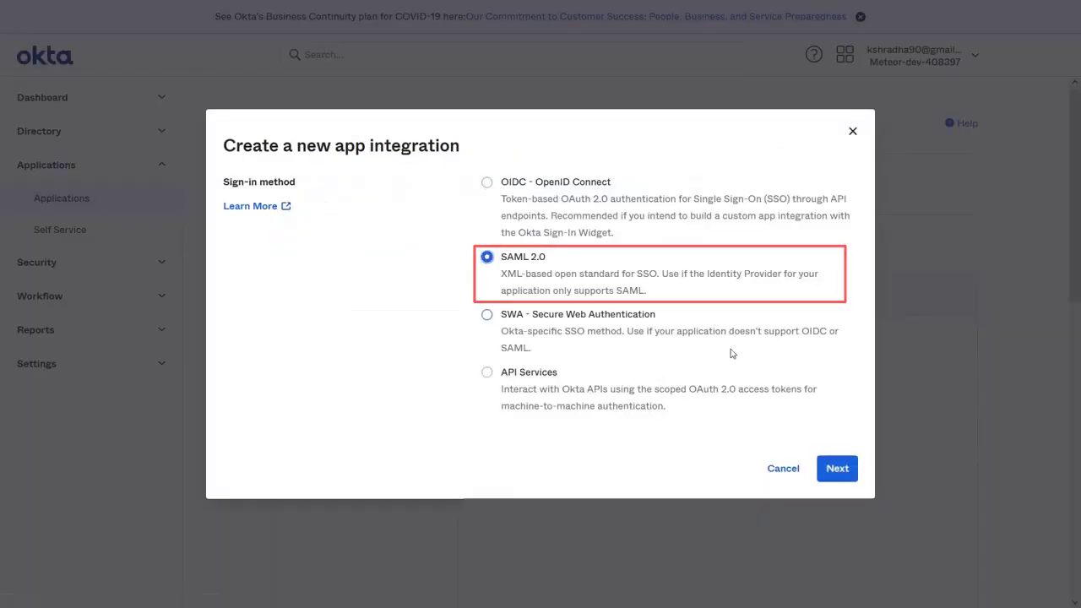
left_click(837, 469)
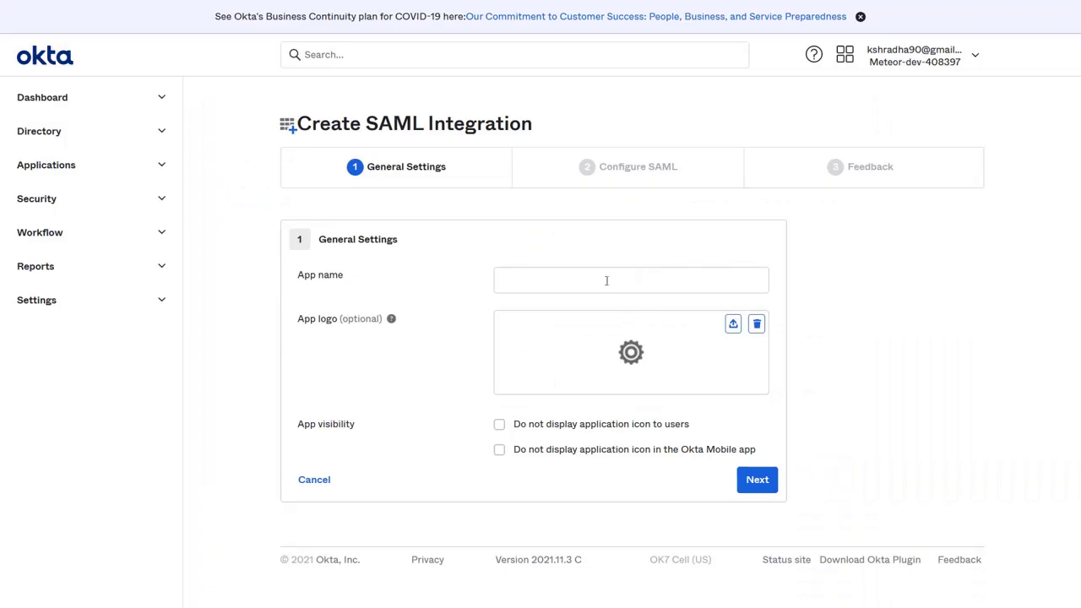
left_click(597, 279)
type("miniOrange Broker")
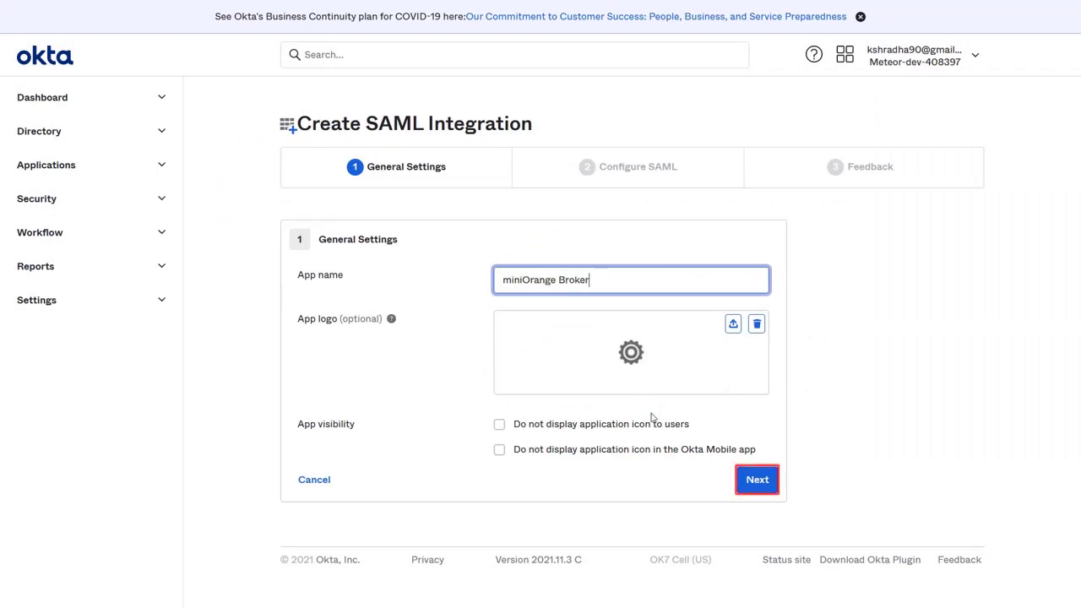
Paste Xecurify's ACS URL as the single sign-on URL and its entity ID as the audience URI.
left_click(757, 488)
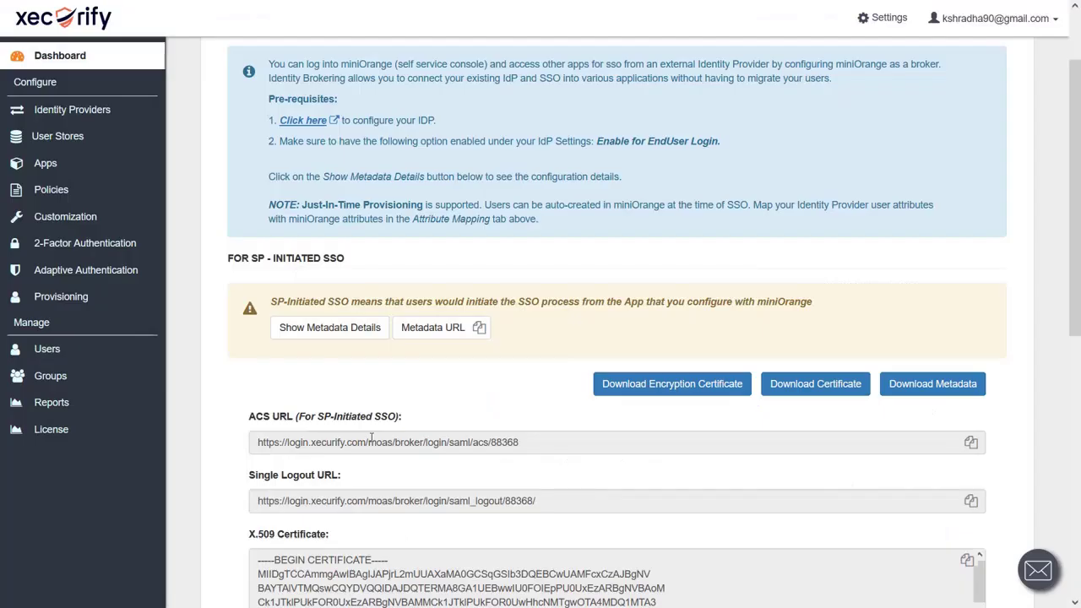
triple_click(371, 441)
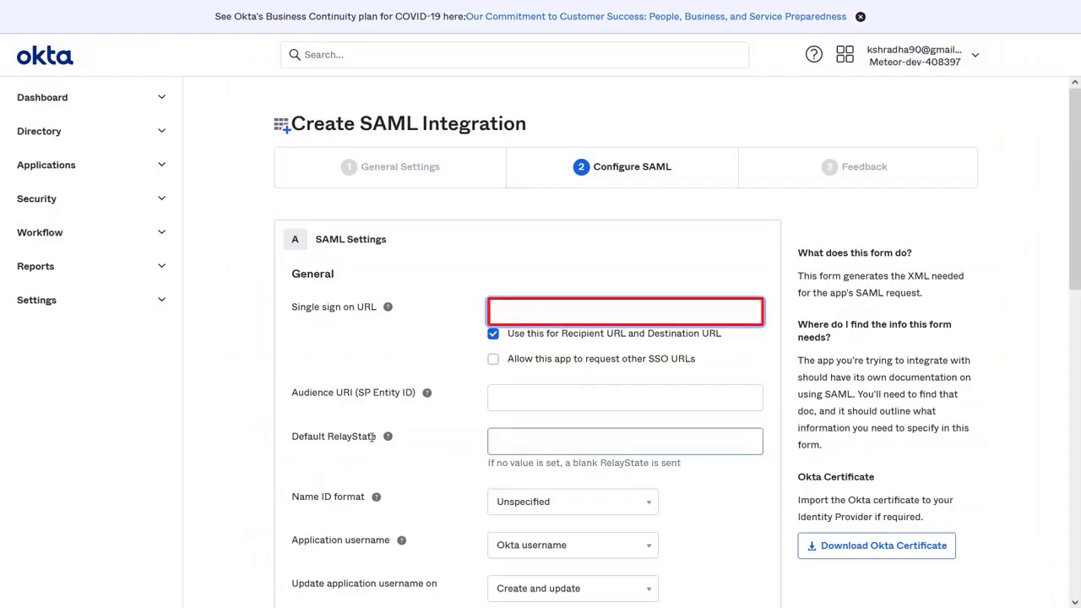
type("https://login.xecurify.com/moas/broker/login/saml2/acs/88368")
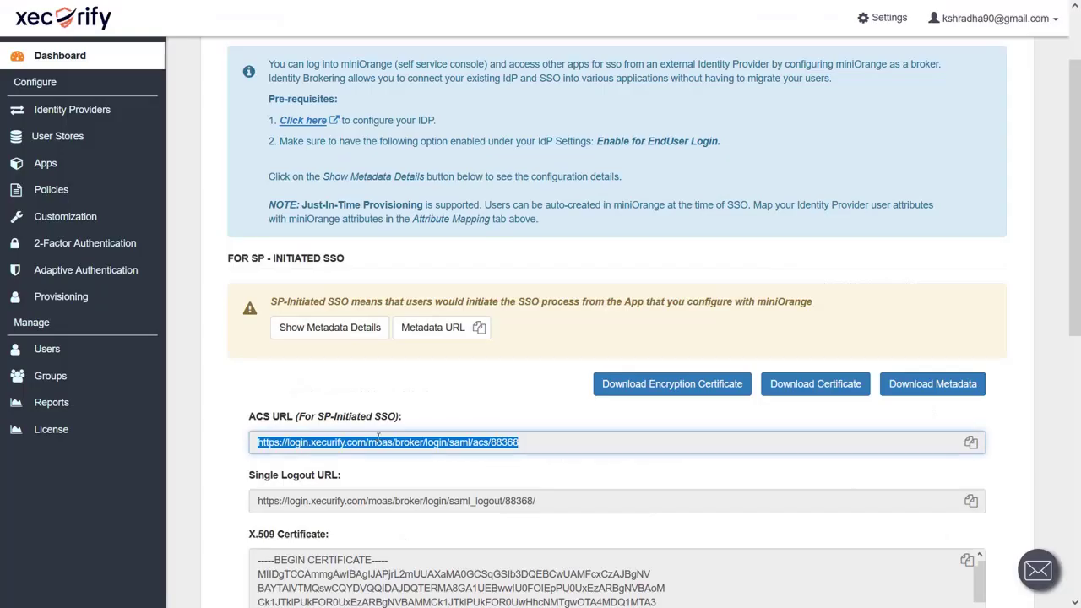
scroll(389, 460, "down", 6)
triple_click(351, 396)
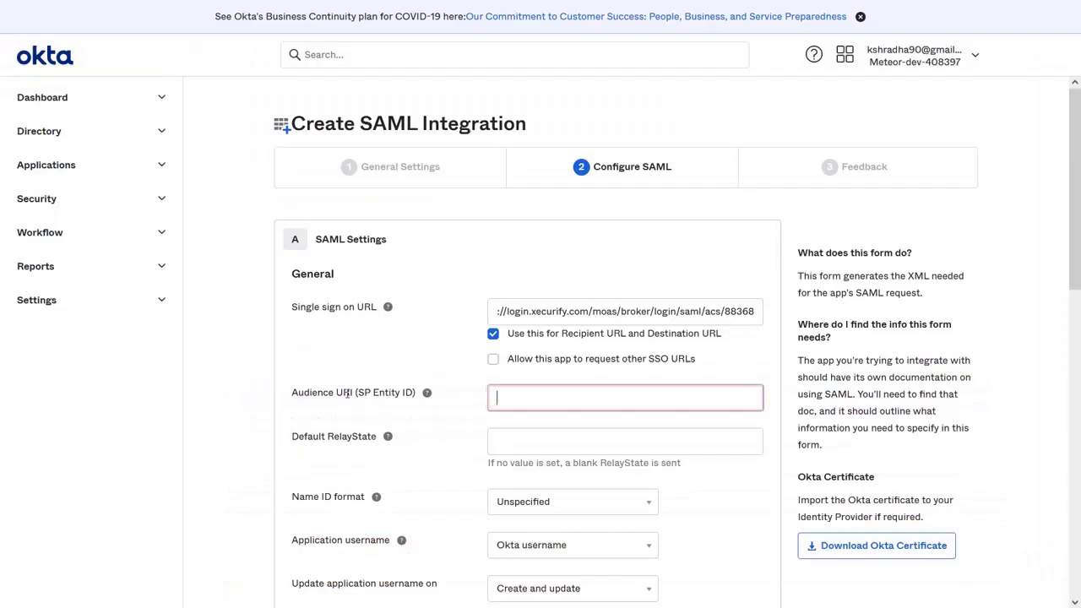
type("https://login.xecurify.com/moas")
Move to the Feedback step and mark the app as a software vendor integration.
scroll(567, 355, "down", 10)
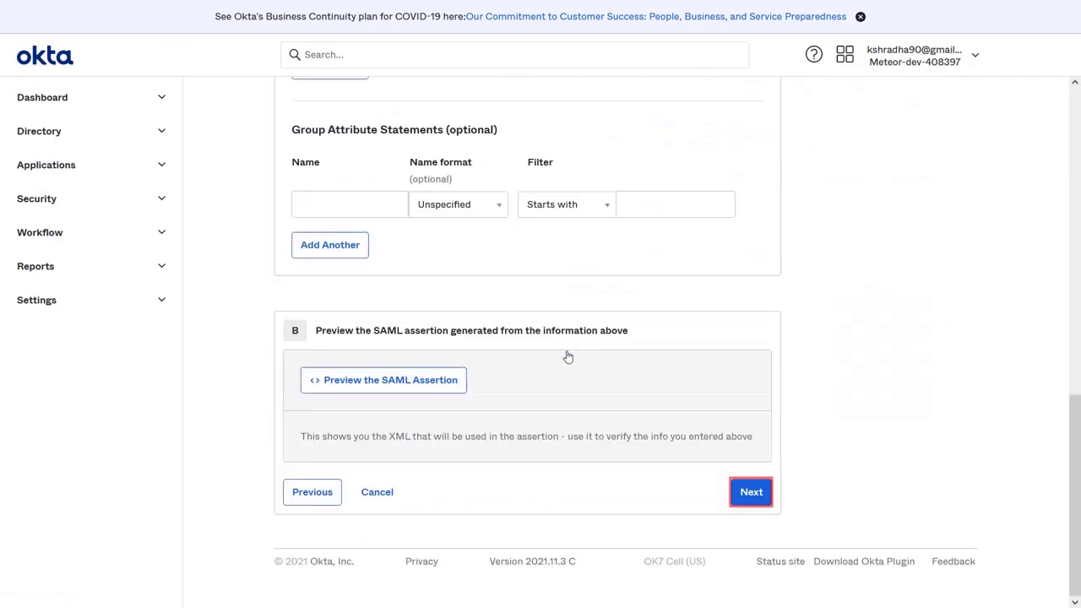
left_click(751, 492)
left_click(509, 294)
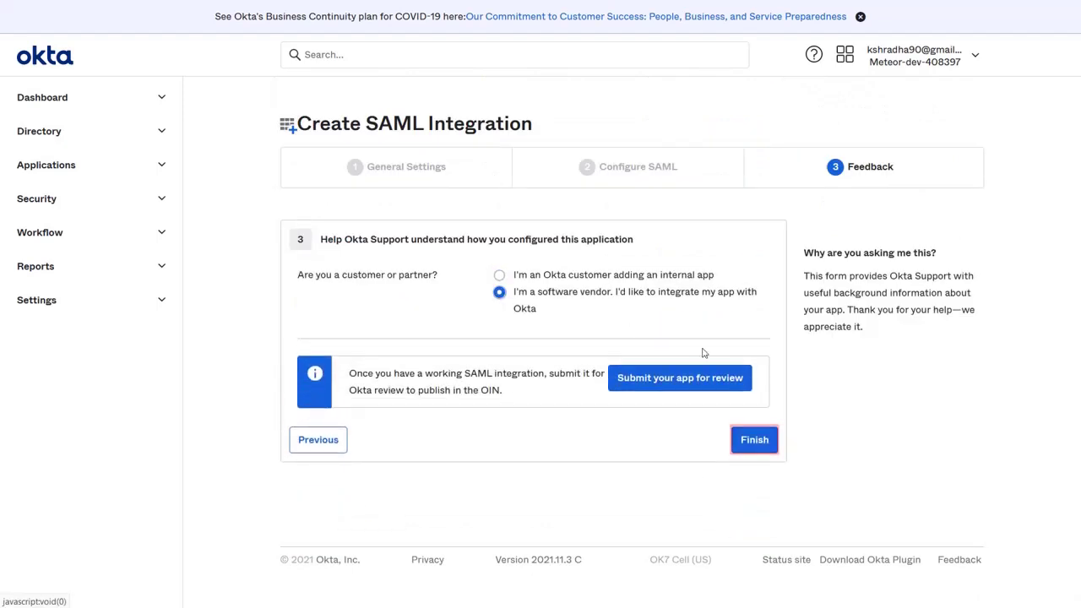
Finish the miniOrange Broker app and assign it to both users under Assign to People.
left_click(754, 439)
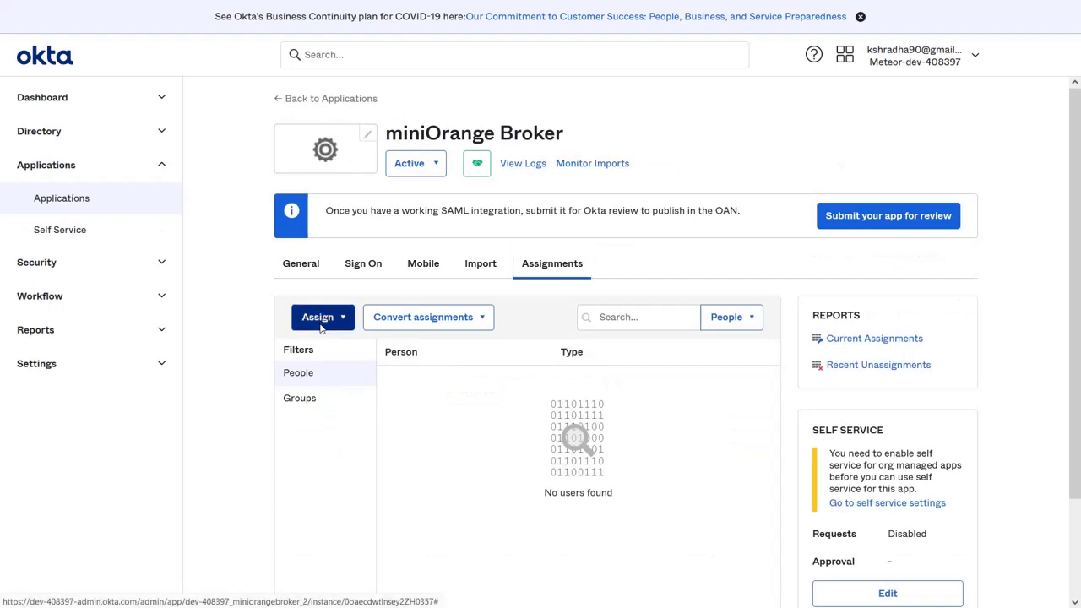
left_click(321, 326)
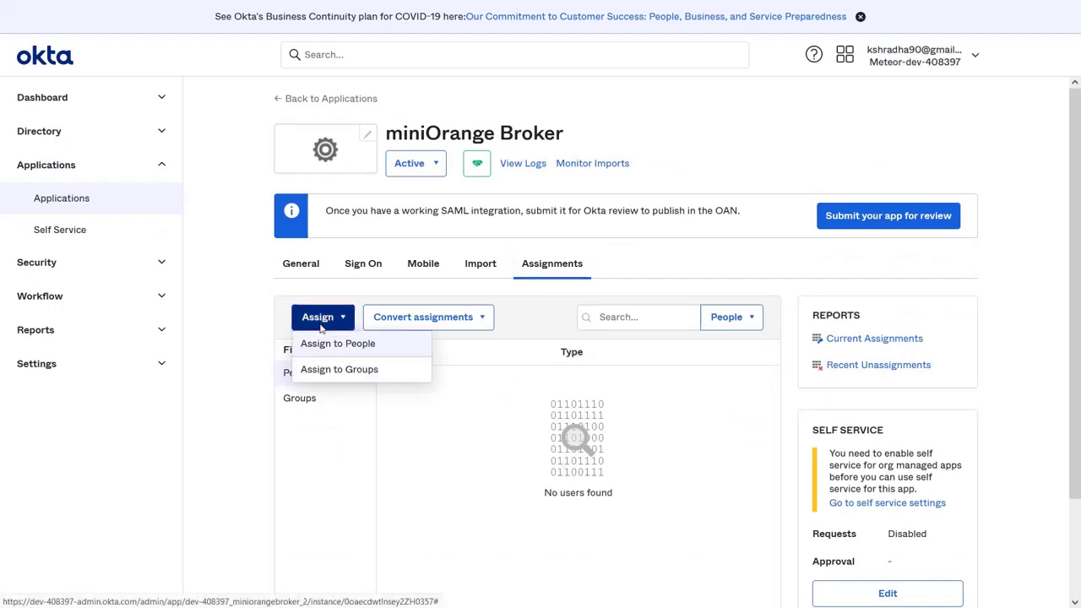
left_click(329, 347)
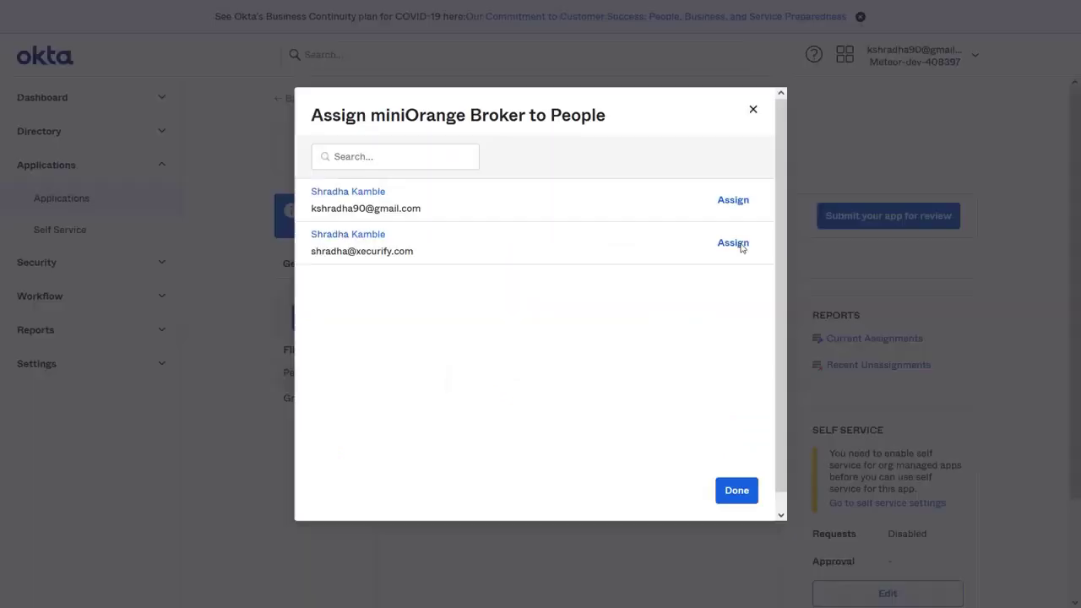
left_click(736, 245)
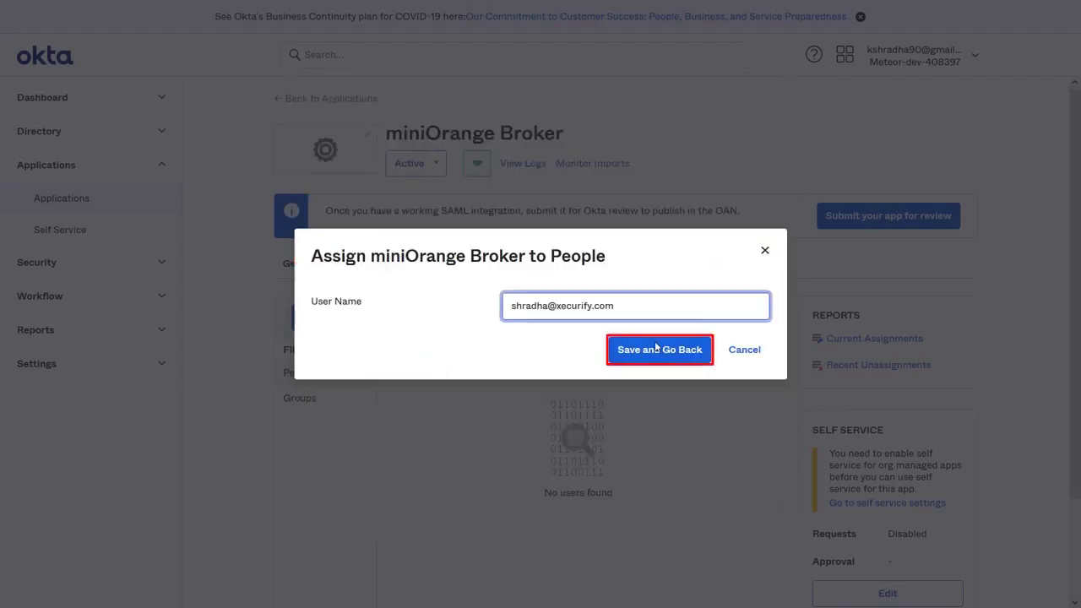
left_click(657, 348)
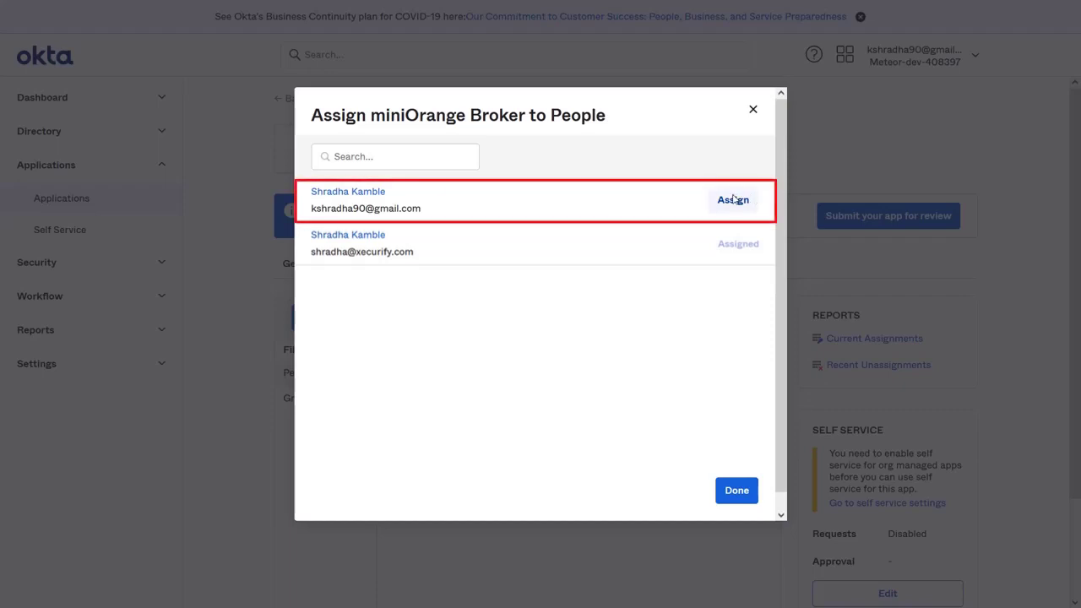
left_click(733, 200)
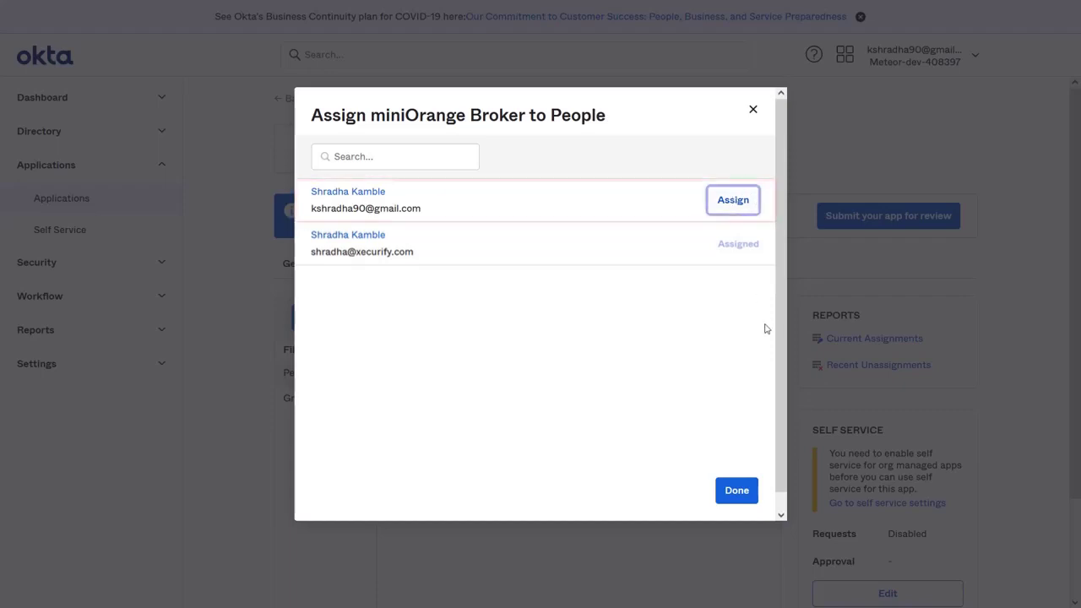
left_click(663, 349)
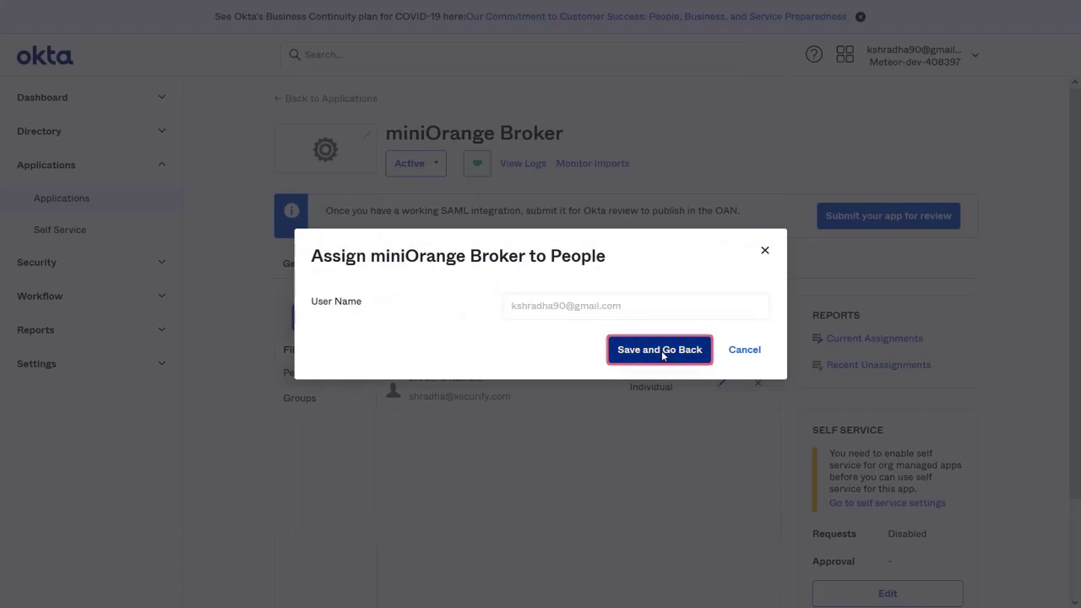
left_click(747, 487)
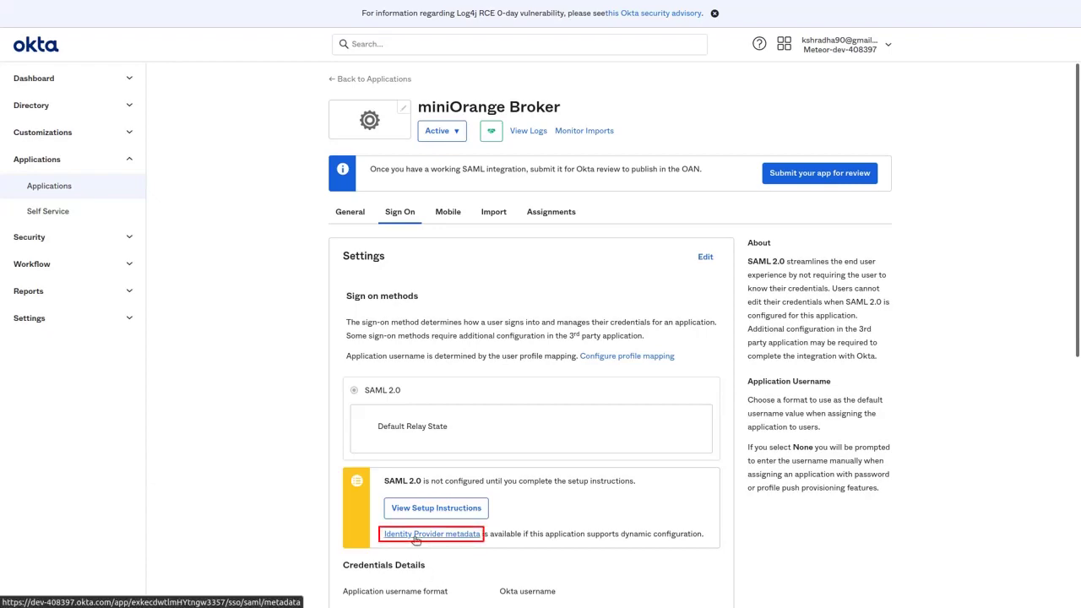
Open Okta's Identity Provider metadata XML and copy its URL from the address bar.
left_click(415, 536)
left_click(260, 80)
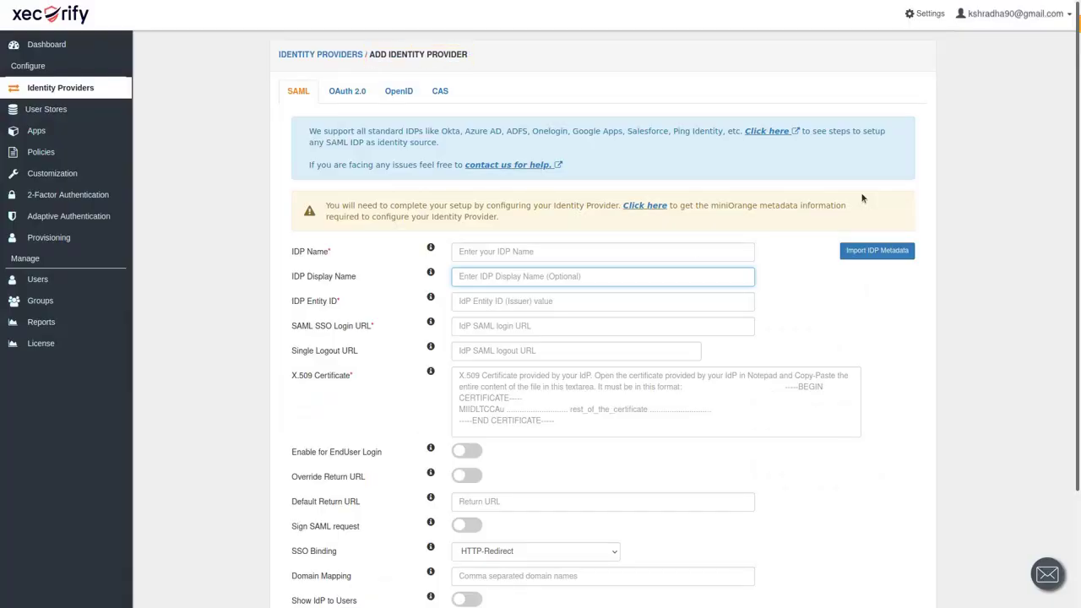
Import IdP metadata named 'Okta' from the pasted Okta metadata URL.
left_click(870, 252)
left_click(559, 66)
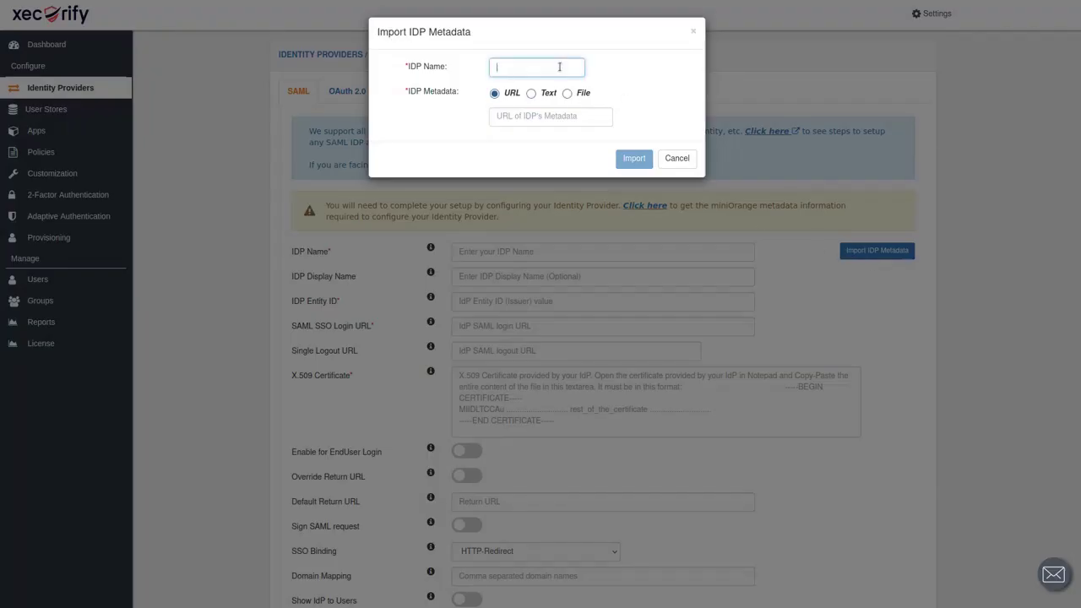
type("Okta")
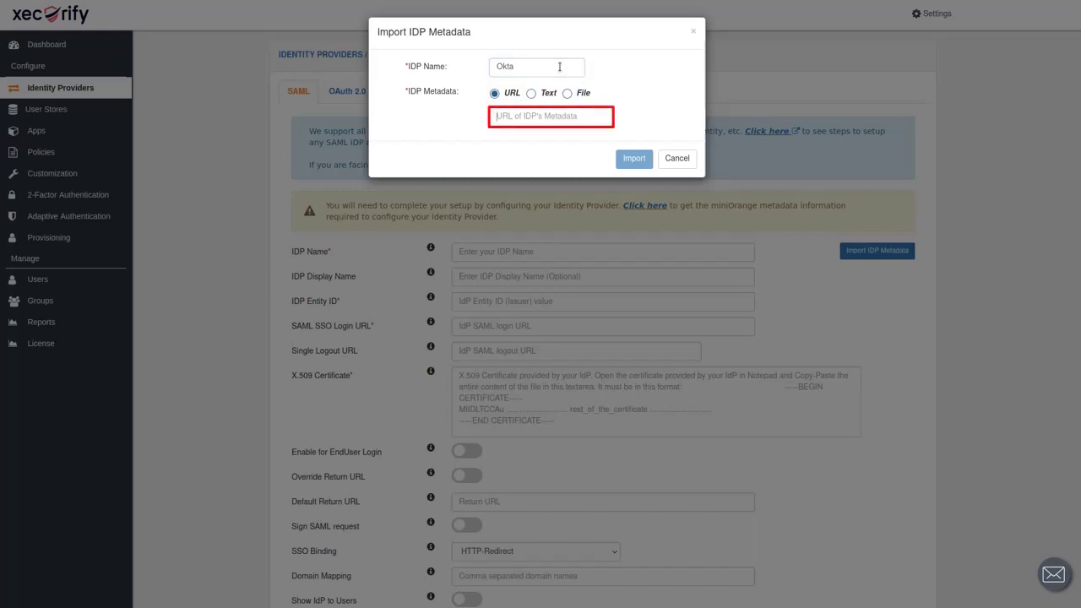
type("fYtngw3357/sso/saml/metadata")
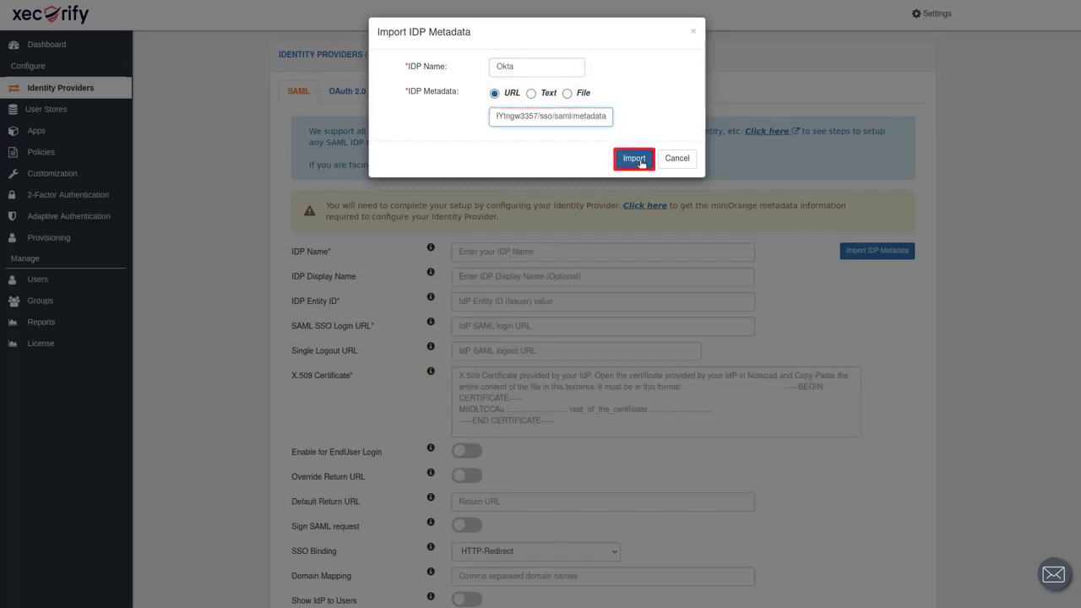
left_click(640, 160)
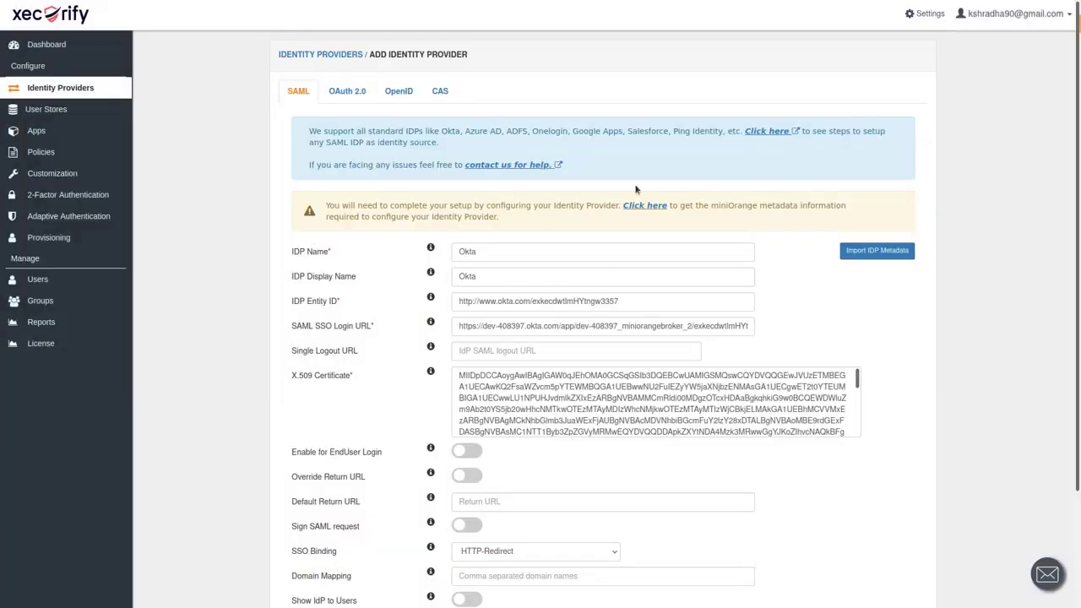
Turn on Sign SAML request and save the Okta identity provider.
scroll(606, 294, "down", 3)
scroll(595, 296, "down", 3)
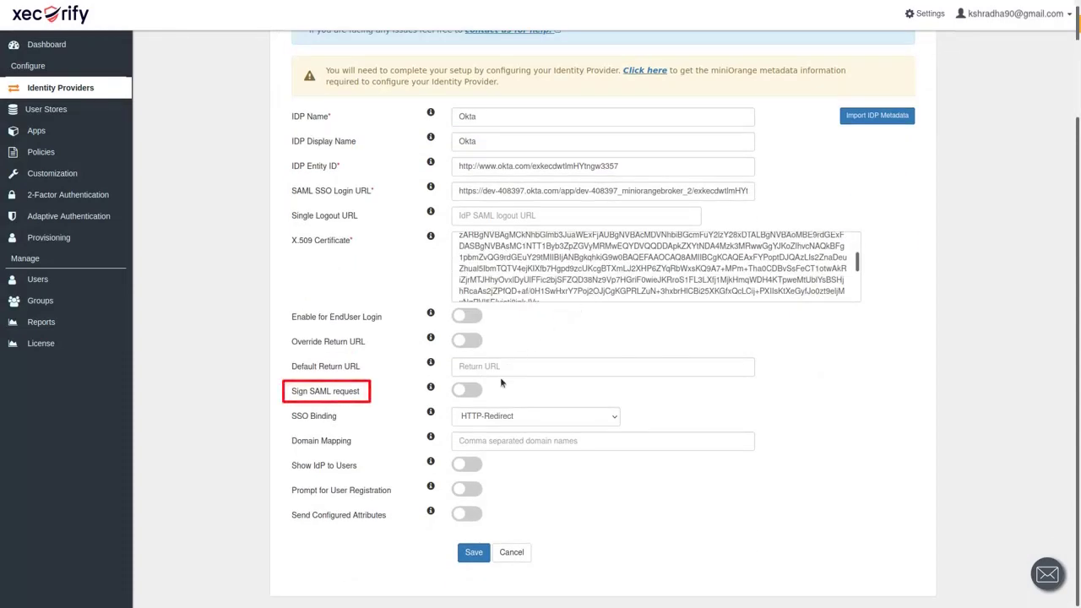
left_click(467, 391)
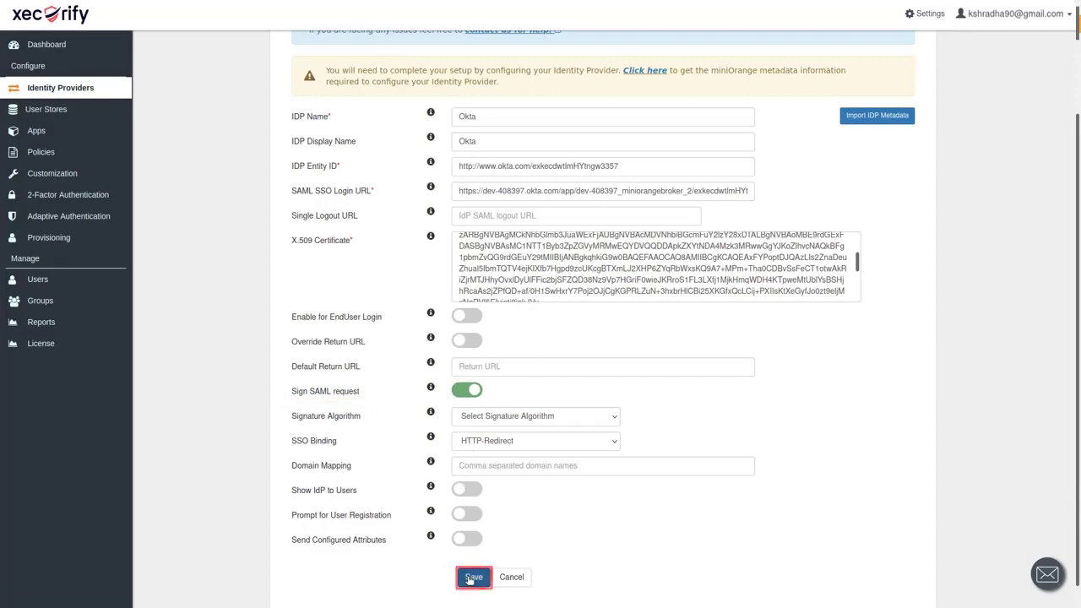
left_click(466, 579)
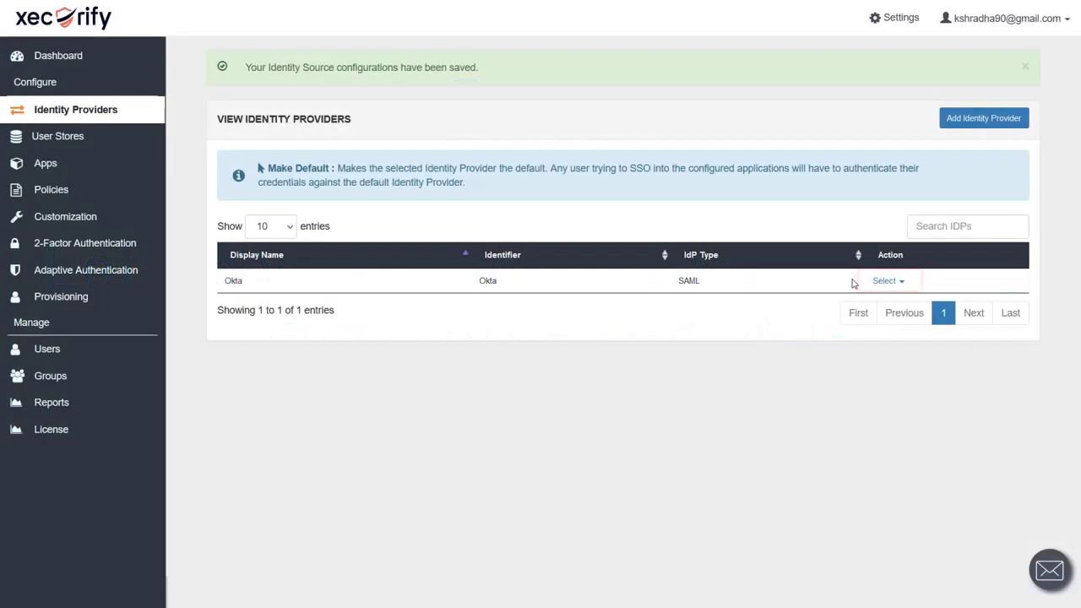
Run Test Connection on the Okta provider, receiving NameID and SOURCE_IDP attributes.
left_click(903, 282)
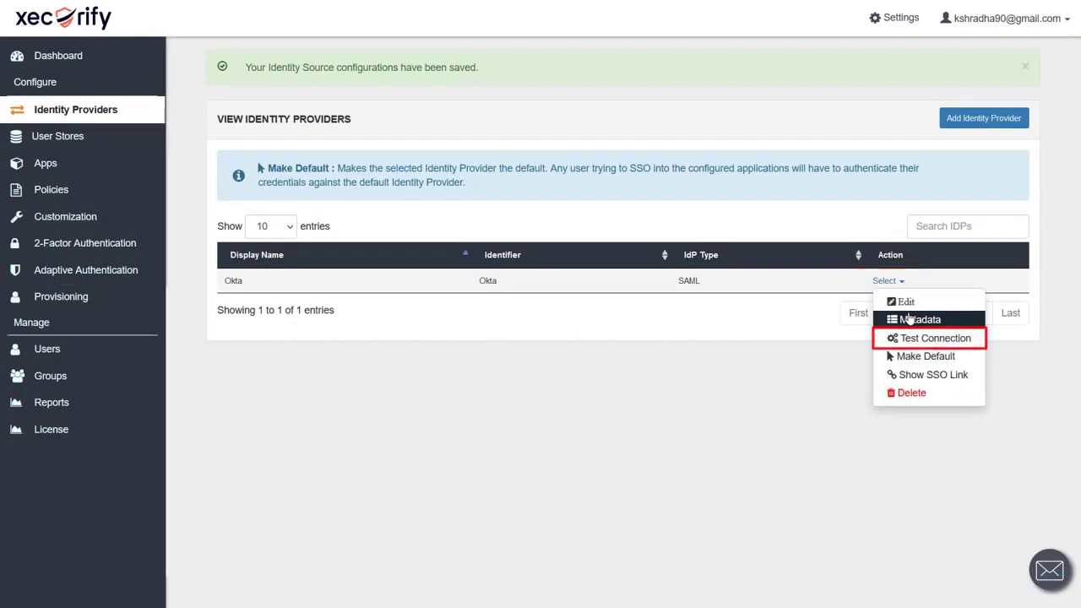
left_click(912, 338)
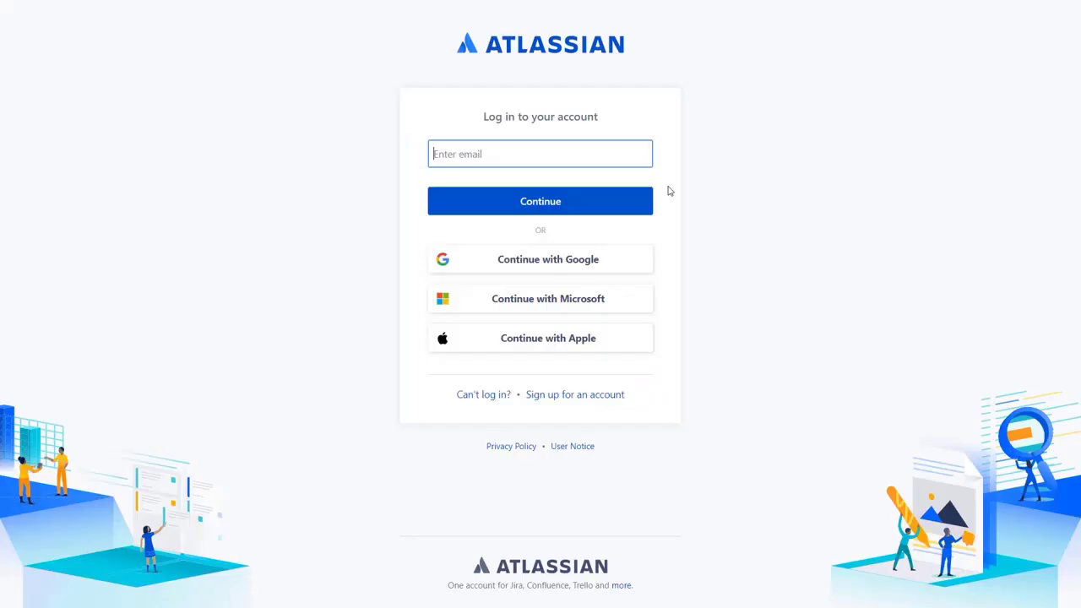
Enter the test user's e-mail on the Atlassian login page and continue to Okta.
left_click(640, 205)
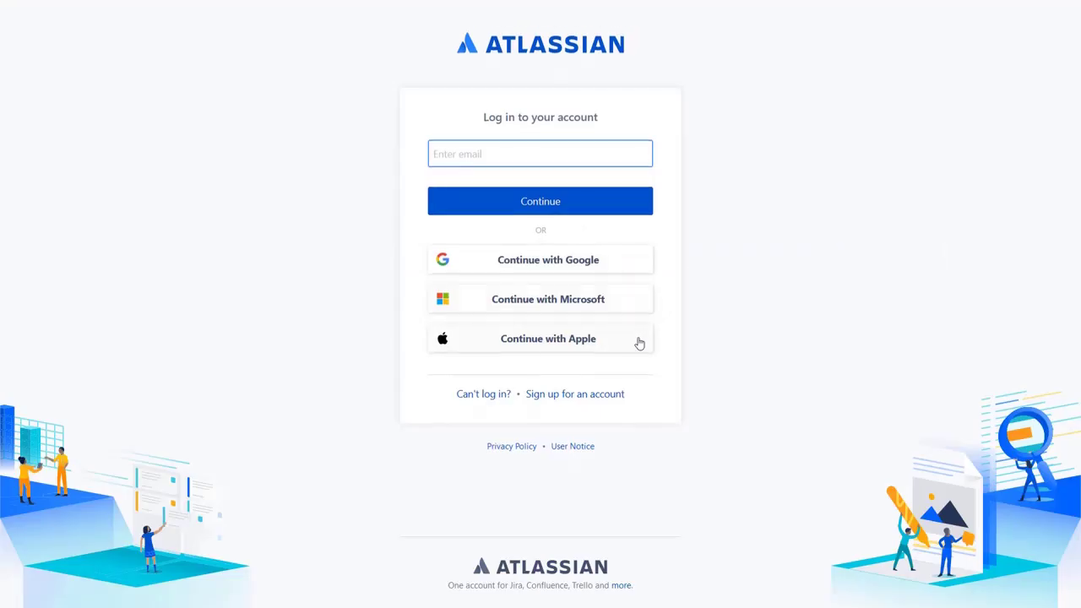
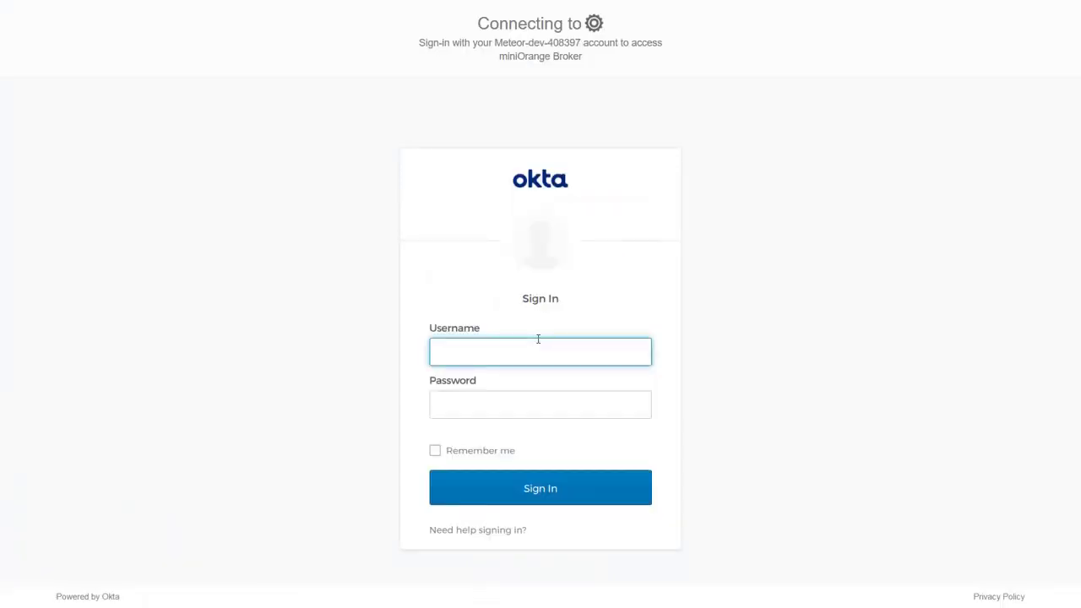
Sign in to Okta's miniOrange Broker page with the test user's username and password.
key("Tab")
type("•••••••")
left_click(495, 499)
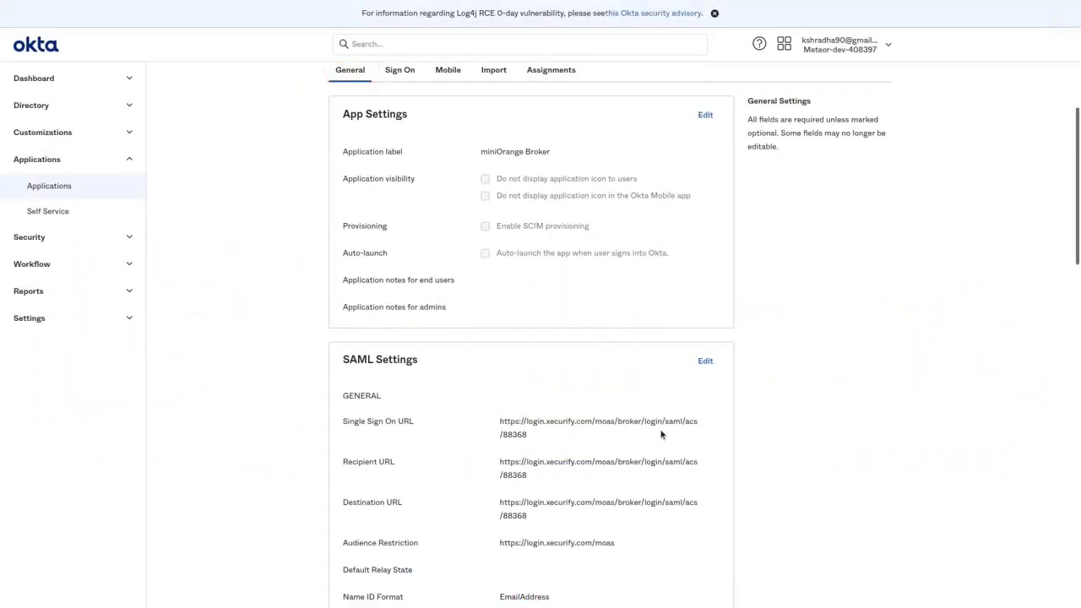
Edit the app's SAML settings and review the attribute statements, including surname.
left_click(706, 361)
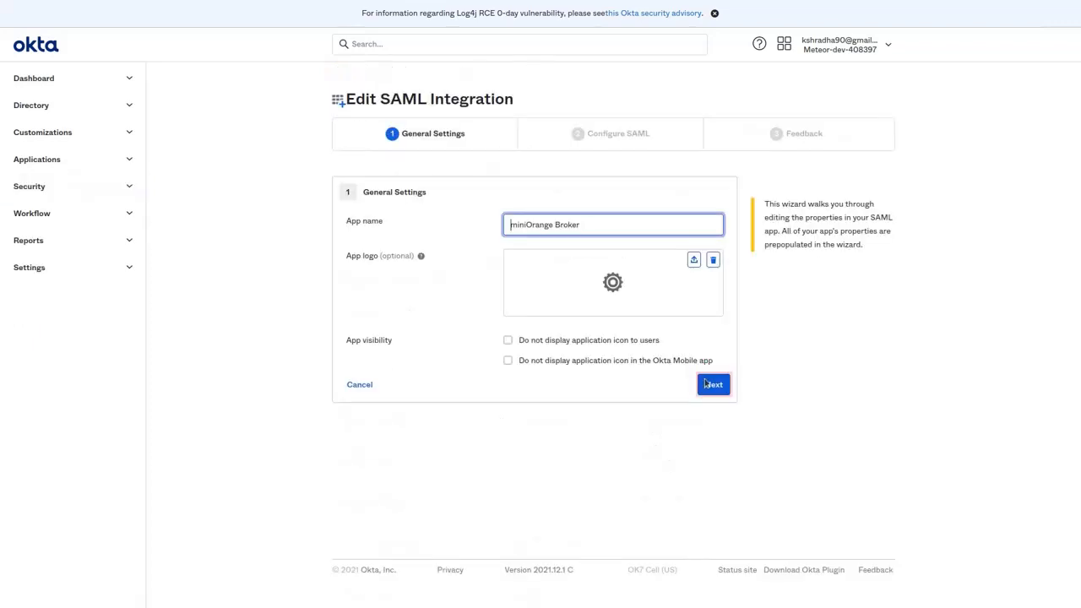
left_click(707, 387)
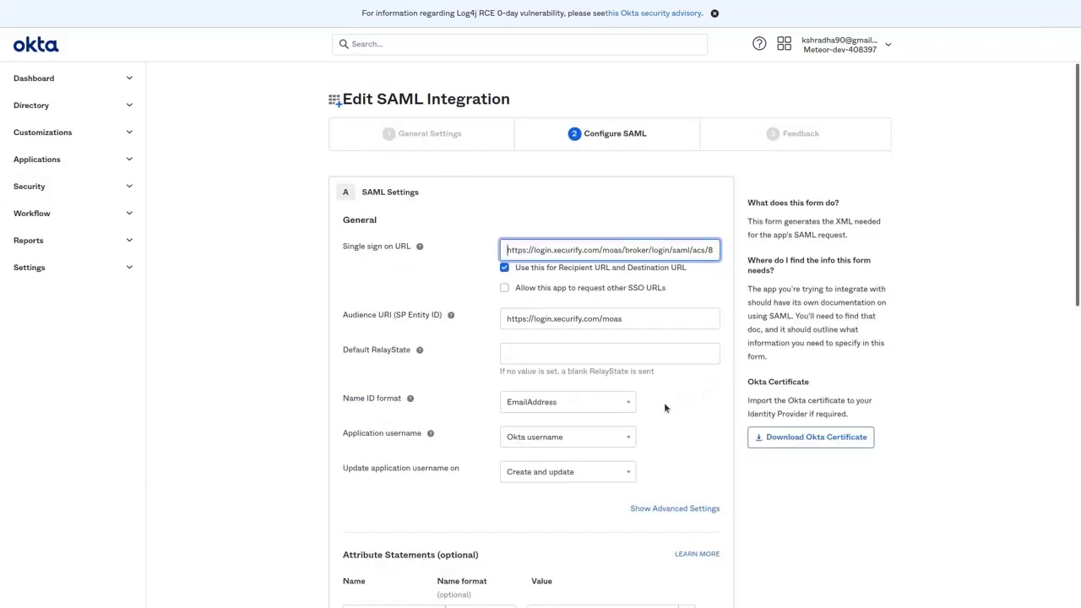
scroll(648, 406, "down", 3)
left_click(616, 368)
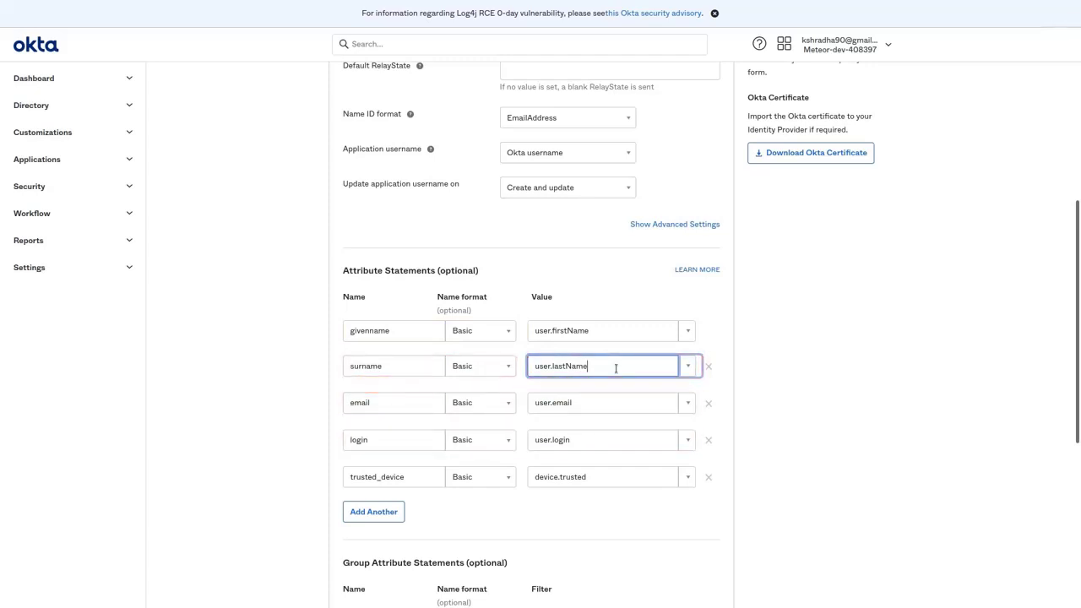
scroll(616, 368, "down", 3)
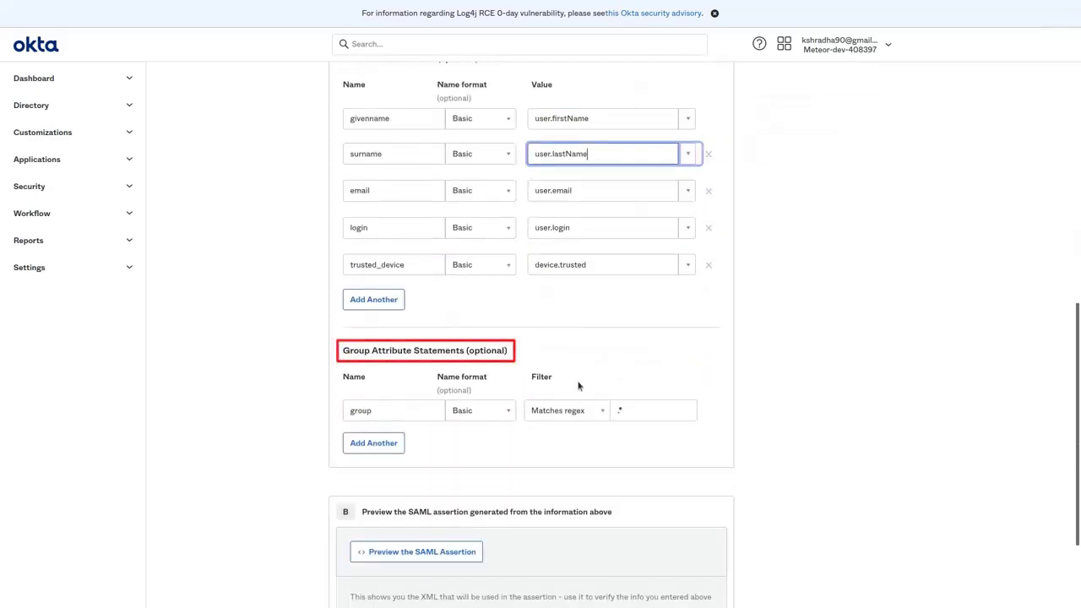
Keep the group attribute filter as Matches regex .* and finish saving the integration.
left_click(412, 413)
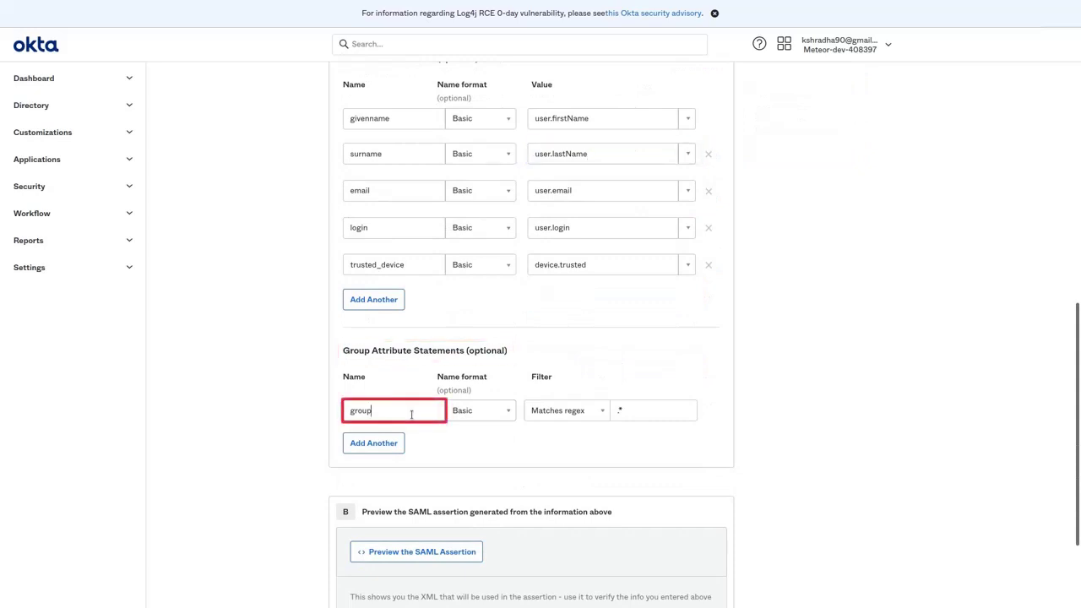
left_click(553, 411)
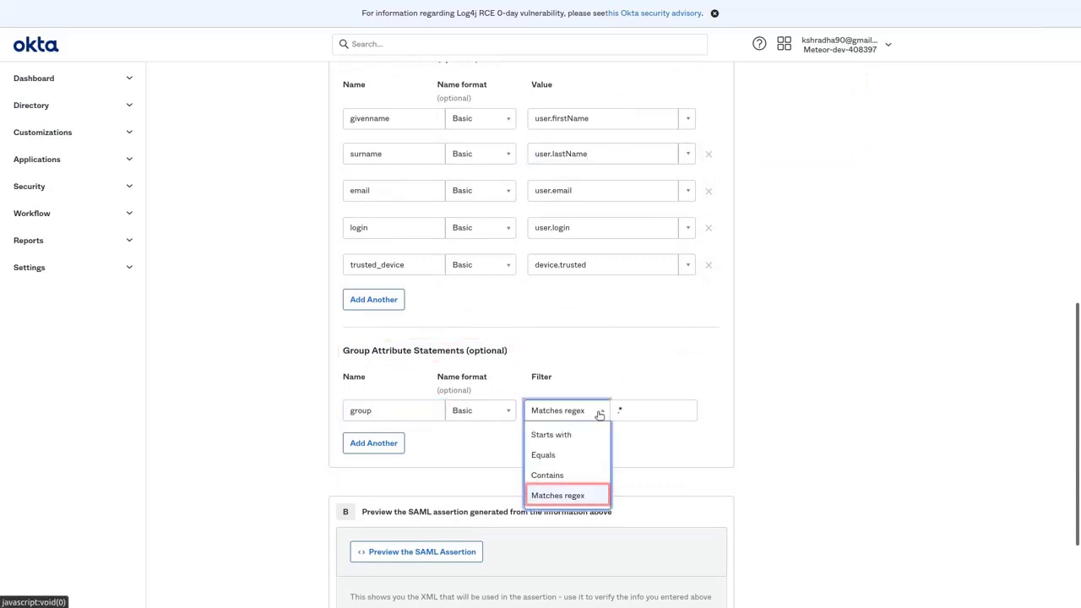
left_click(576, 498)
left_click(636, 410)
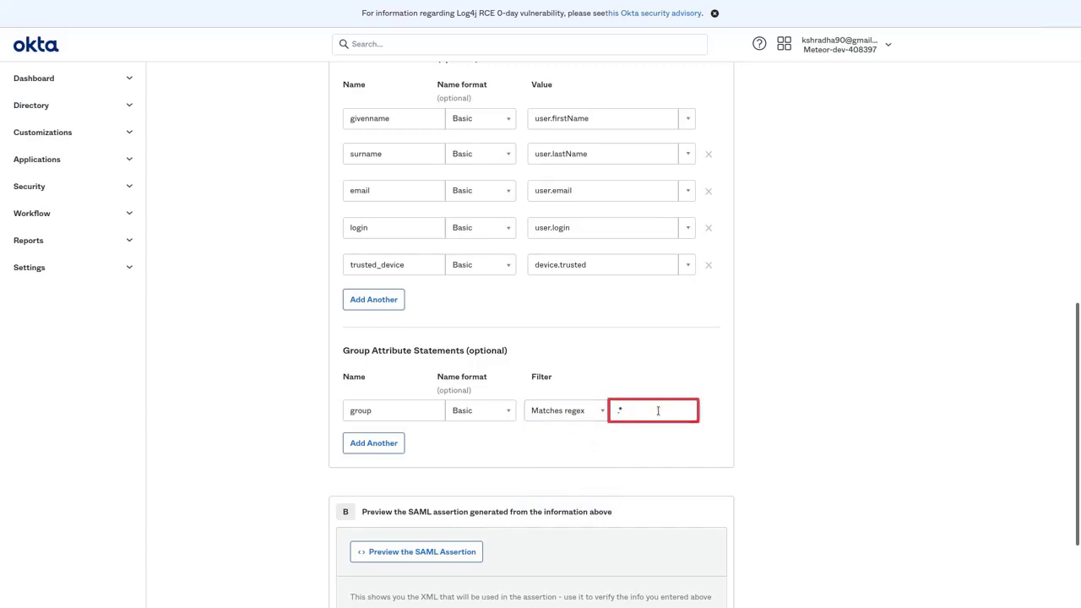
scroll(606, 434, "down", 3)
left_click(703, 517)
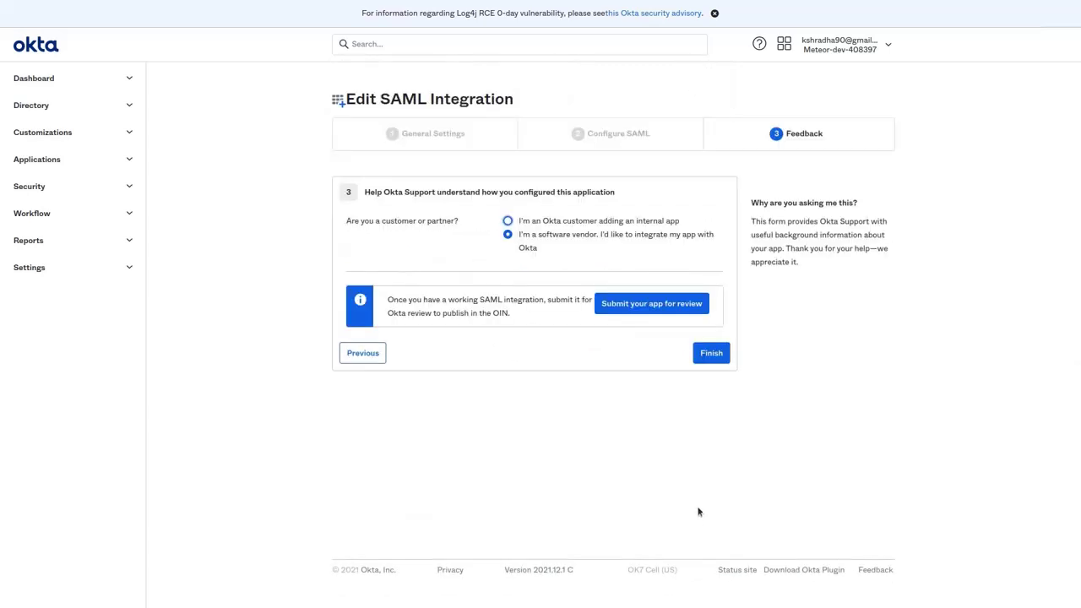
left_click(704, 354)
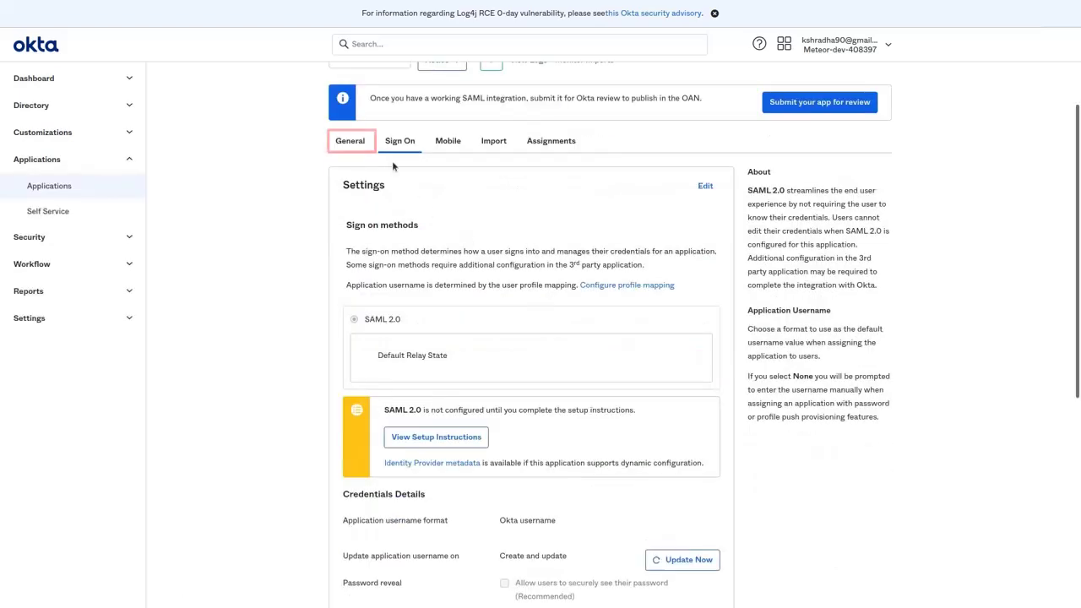
Rerun Xecurify's Okta Test Connection, now receiving the group Everyone attribute.
left_click(350, 212)
scroll(594, 441, "down", 8)
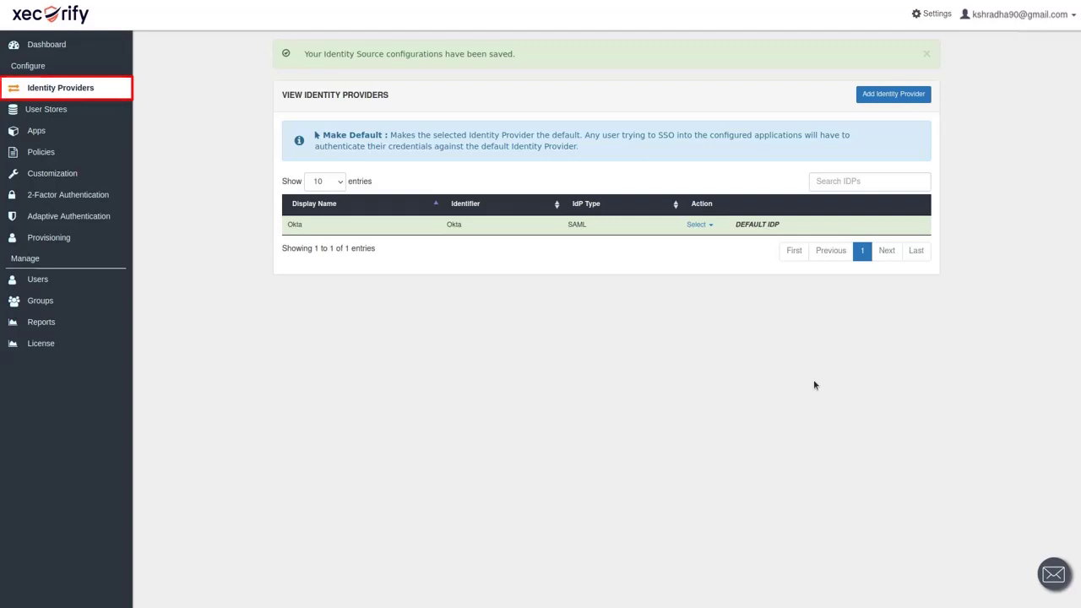
left_click(711, 226)
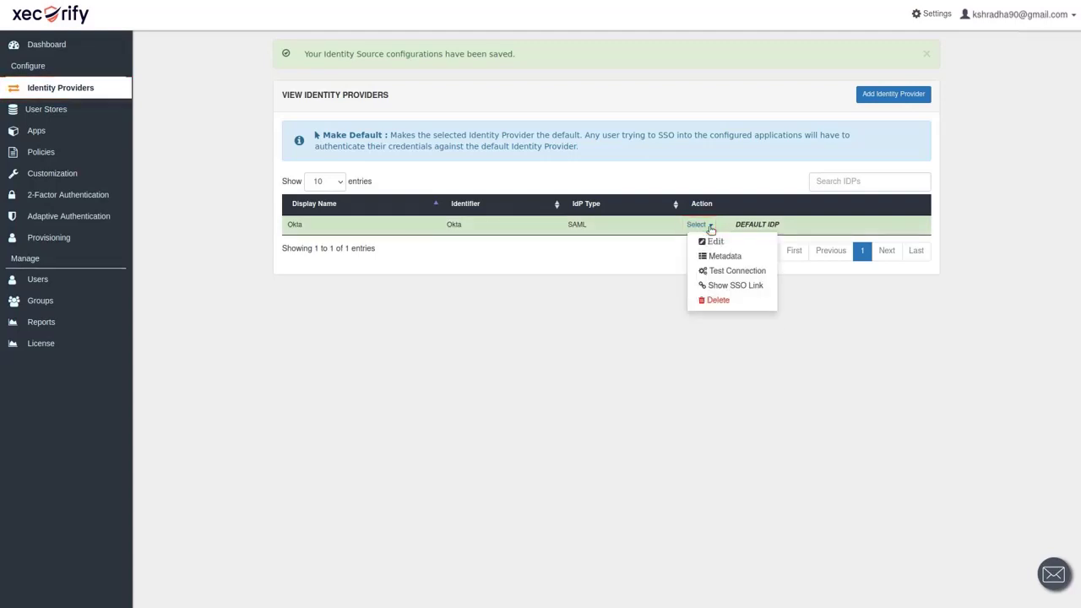
left_click(725, 272)
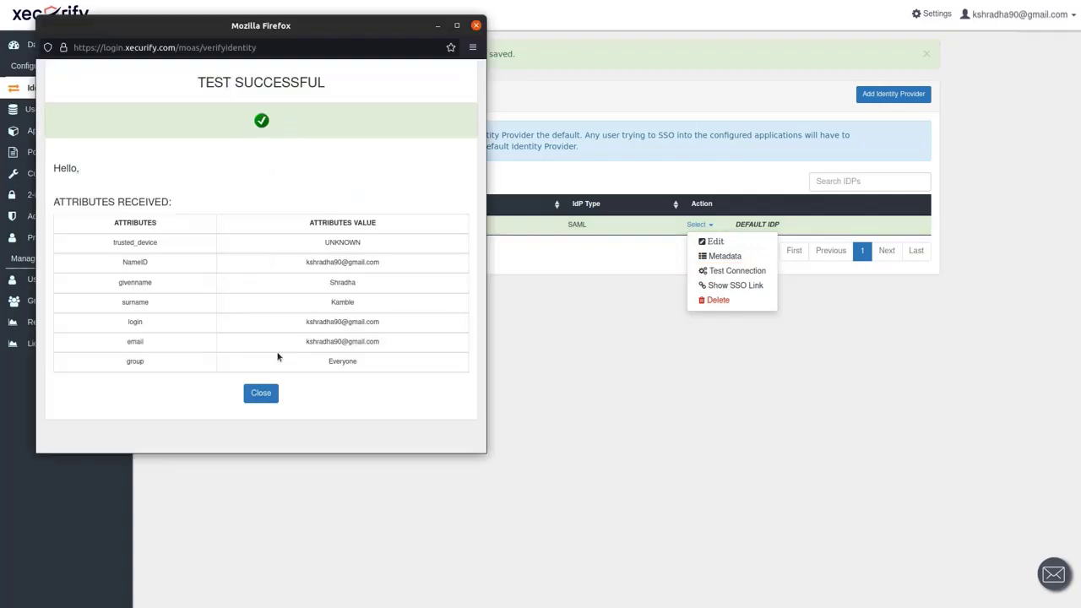